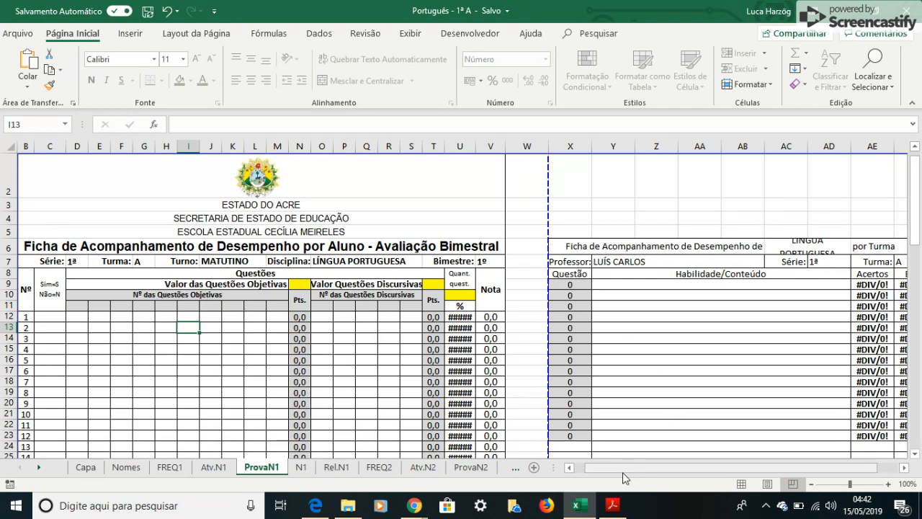
Step: Set the objective questions' value to 1 in N9 and the discursive questions' value to 2 in T9
left_click_drag(623, 474, 647, 470)
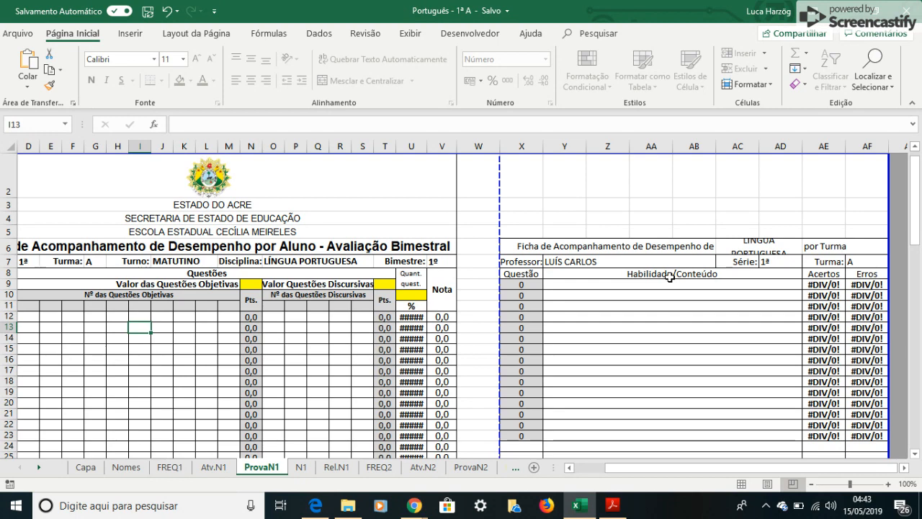
left_click(568, 468)
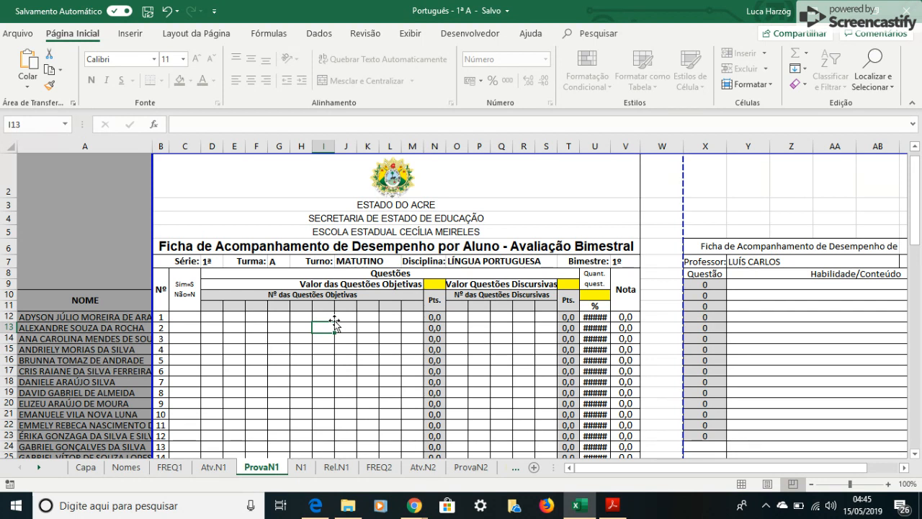
left_click(433, 285)
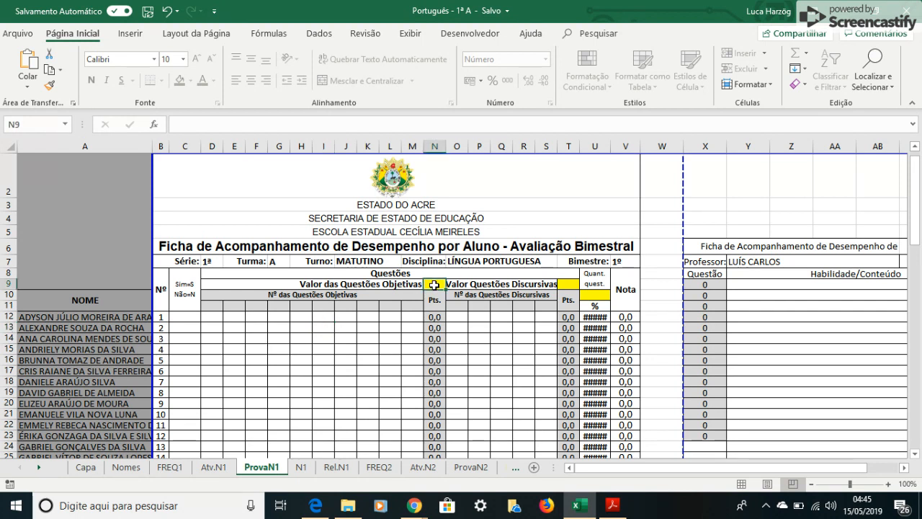
type("1")
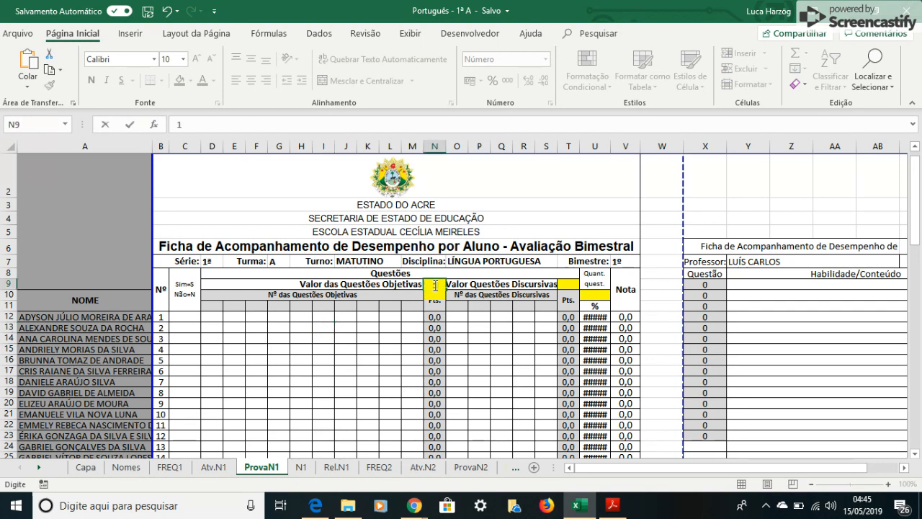
left_click(569, 287)
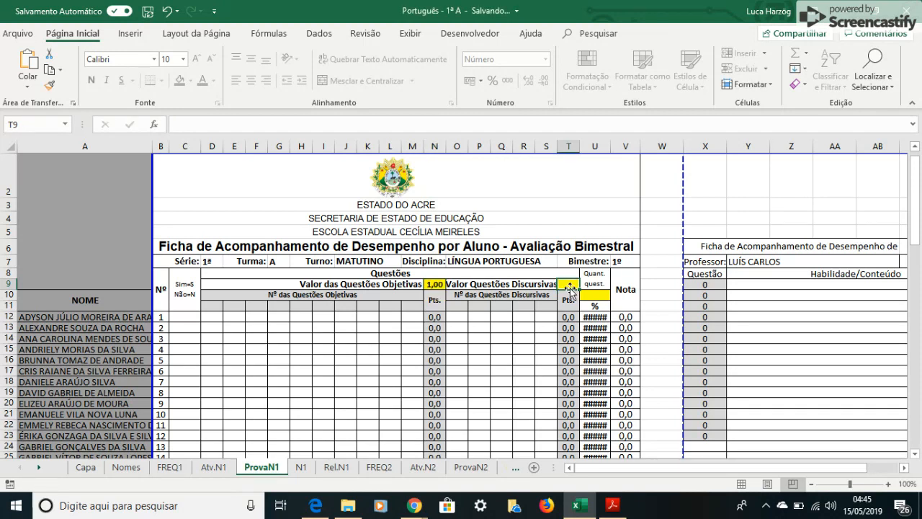
type("2")
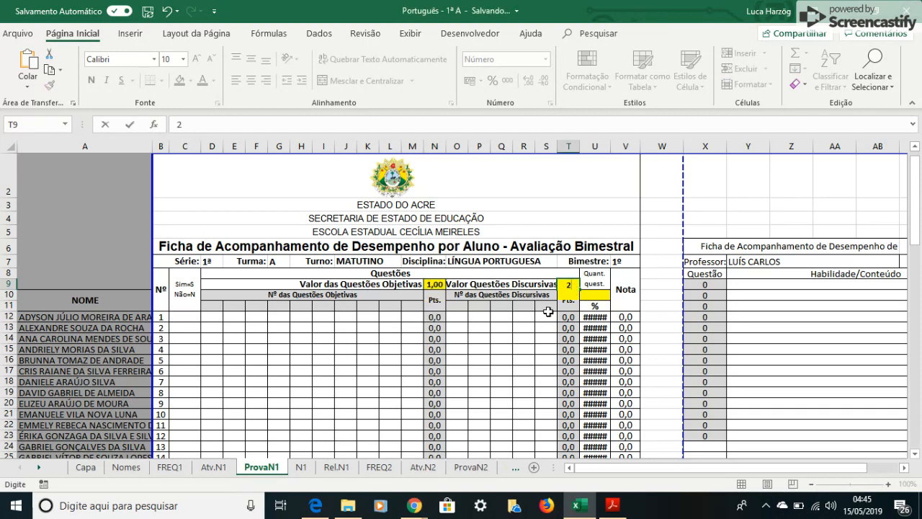
left_click(519, 338)
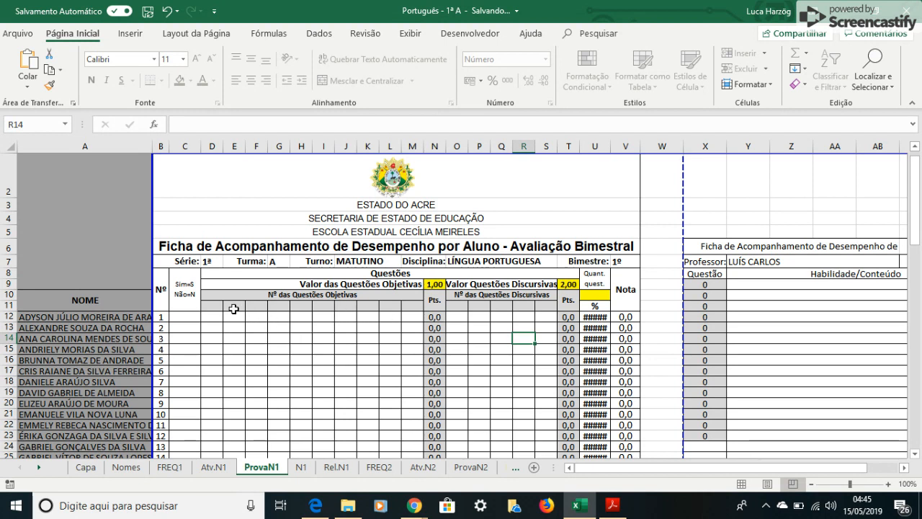
left_click(288, 295)
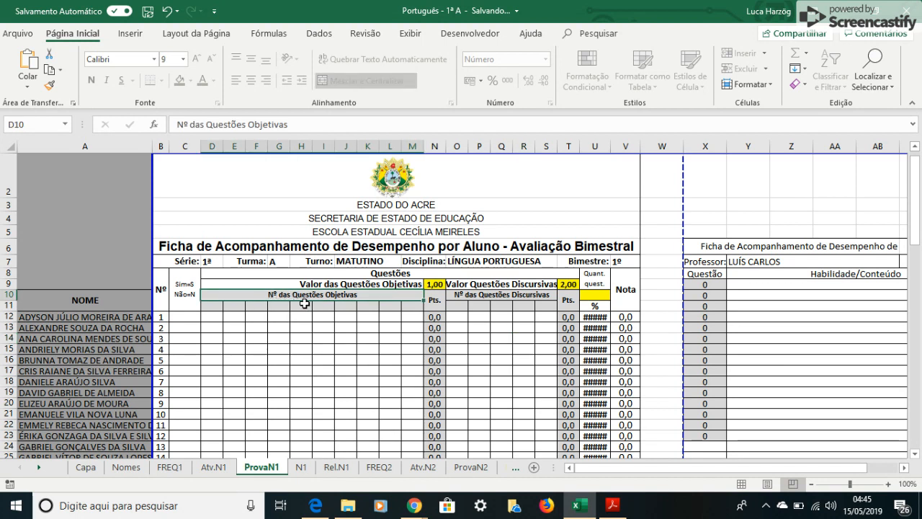
left_click(210, 307)
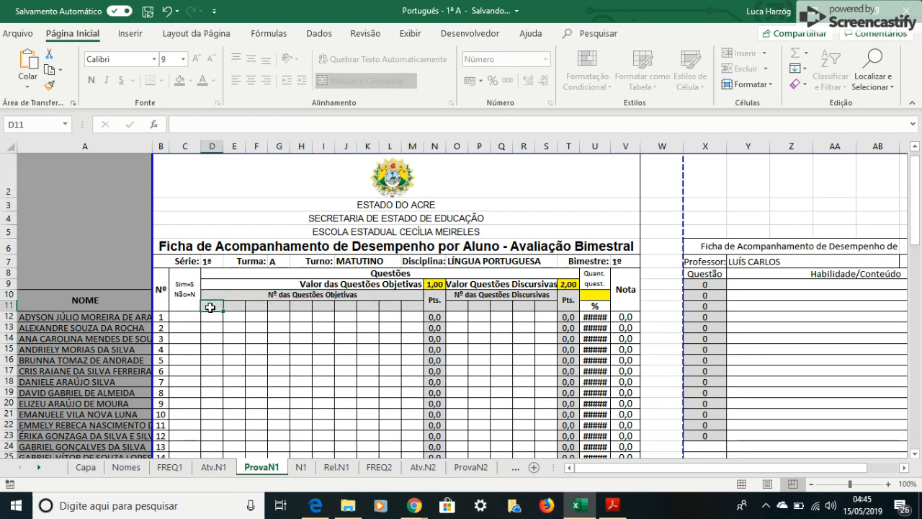
left_click(232, 309)
left_click(254, 310)
left_click(276, 308)
left_click(297, 309)
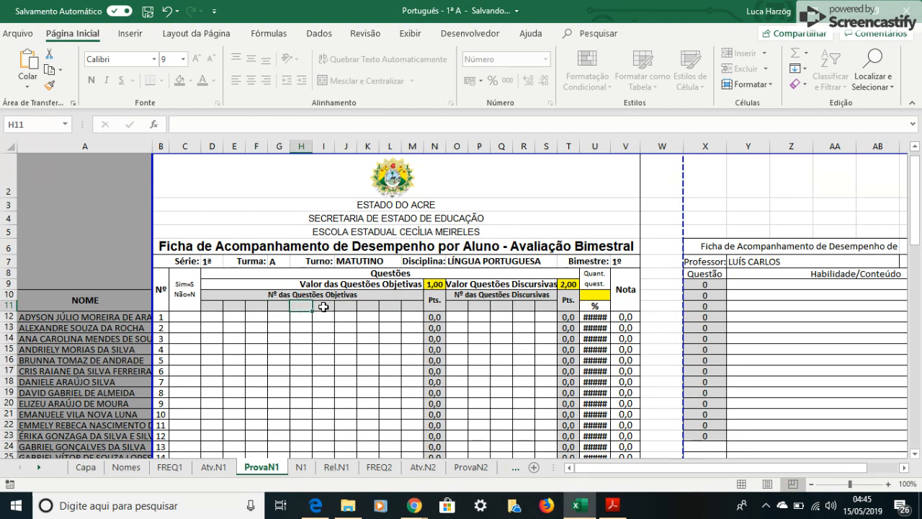
left_click(323, 307)
left_click(348, 307)
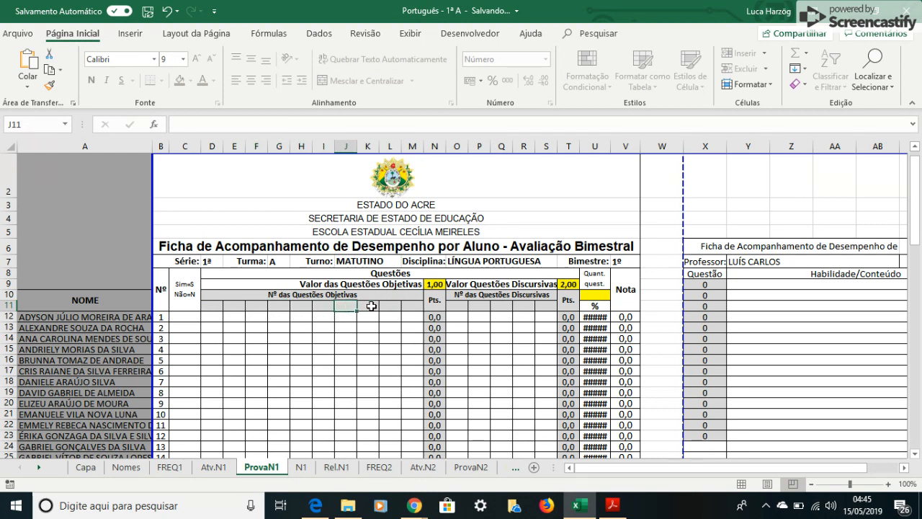
left_click(370, 306)
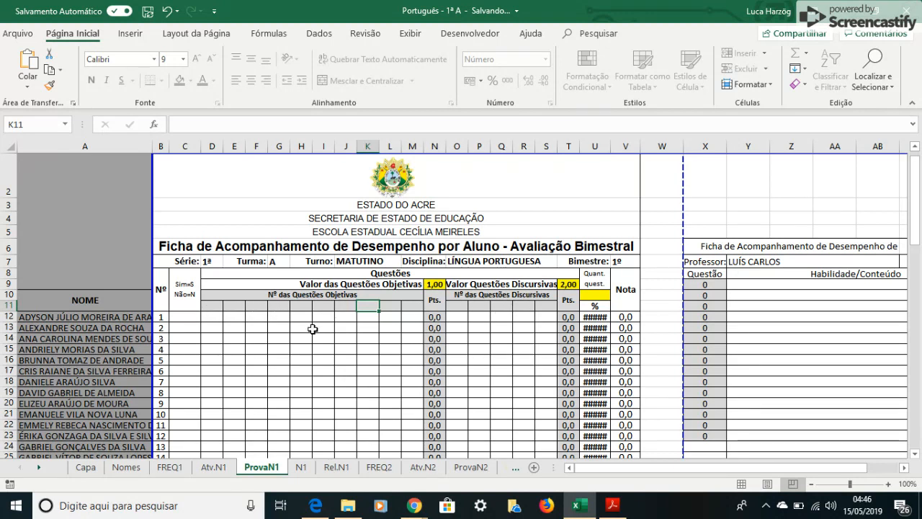
Step: Number the objective questions 1 to 6 in consecutive cells D11 through I11
left_click(213, 307)
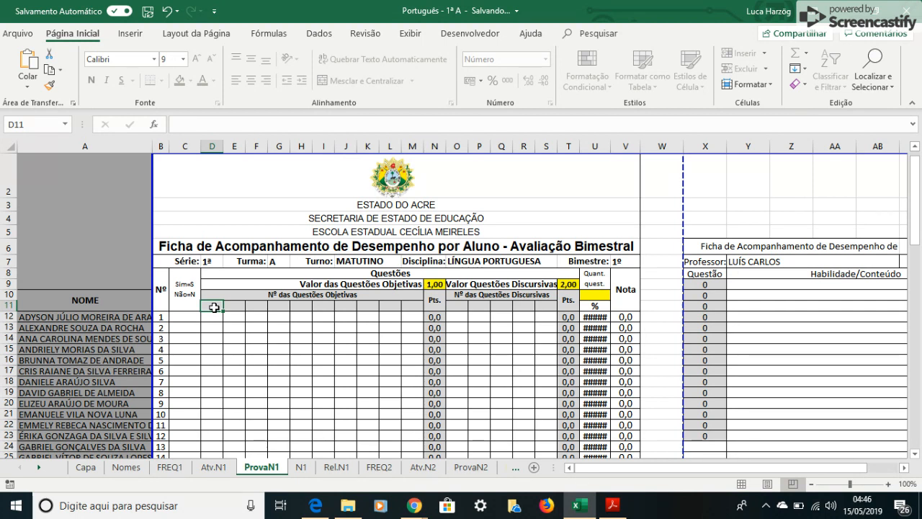
type("1")
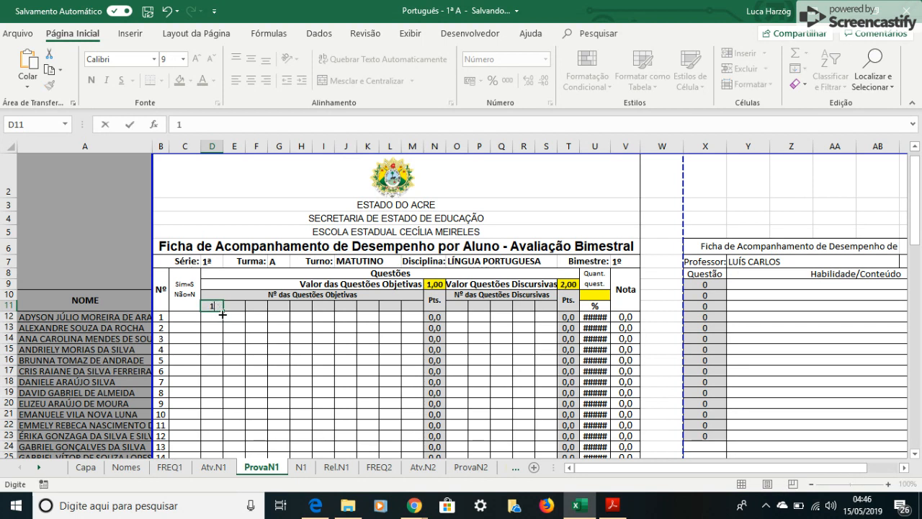
key("Tab")
type("2")
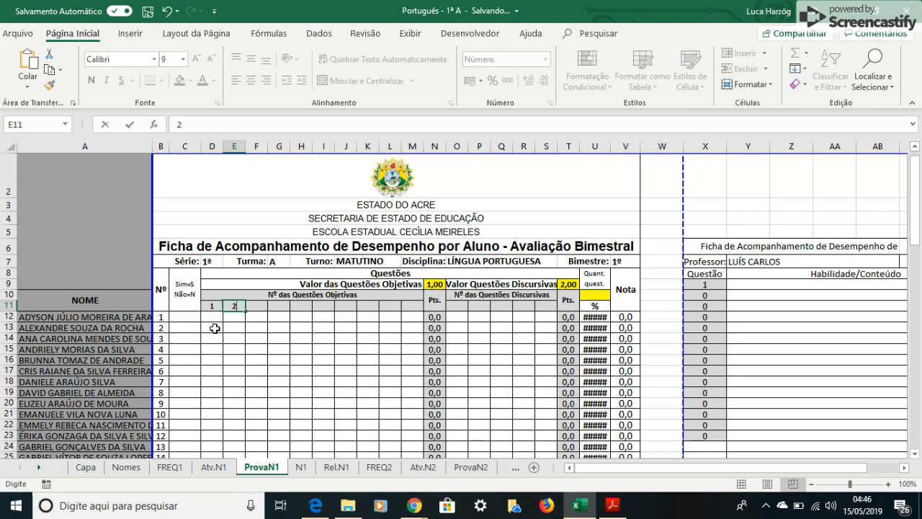
key("Tab")
type("3")
key("Tab")
type("4")
key("Tab")
type("5")
key("Tab")
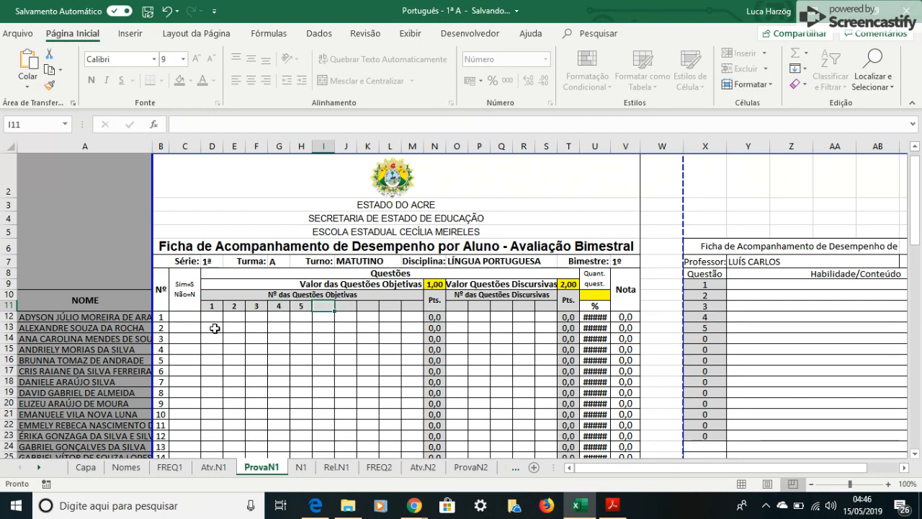
type("6")
key("Tab")
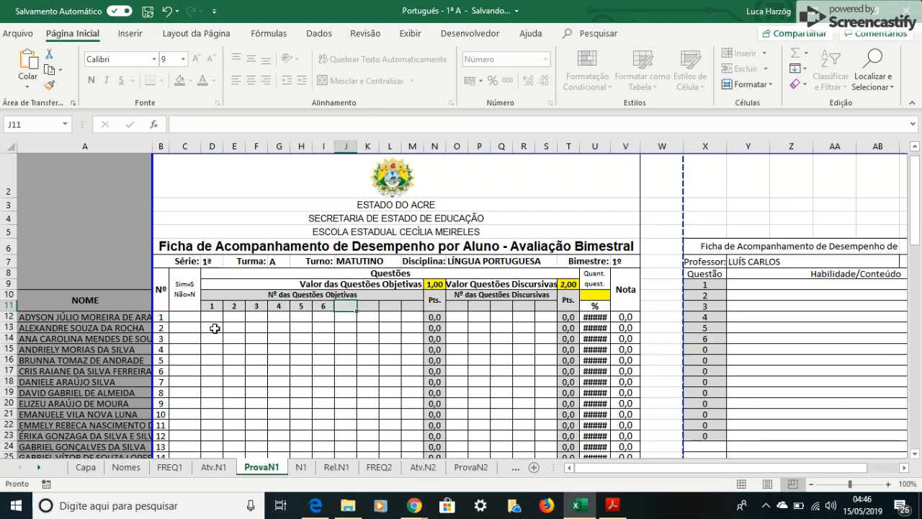
Step: Enter discursive question numbers 7 and 8 in cells O11 and P11
left_click(462, 307)
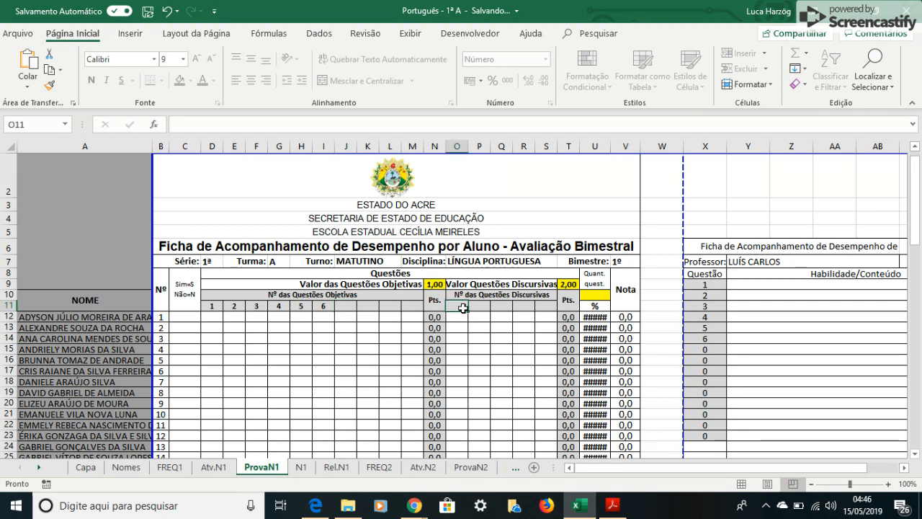
type("7")
key("Tab")
type("8")
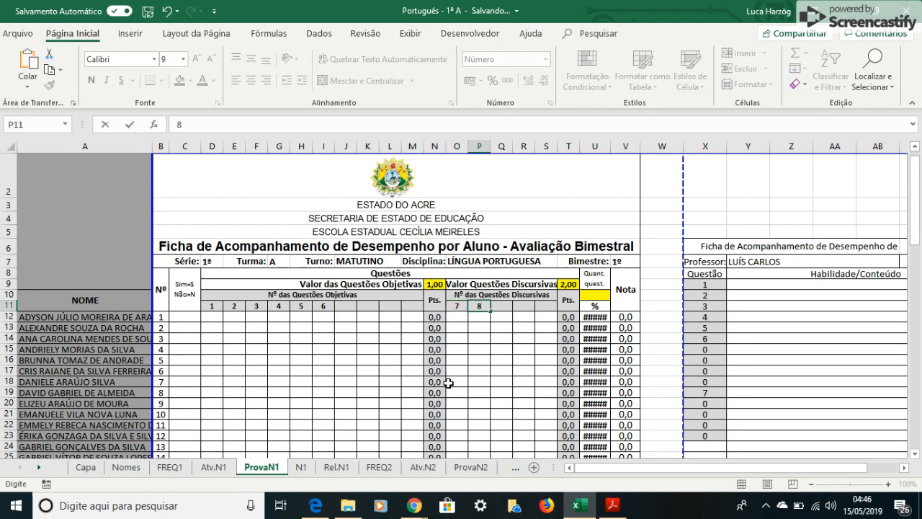
left_click(346, 368)
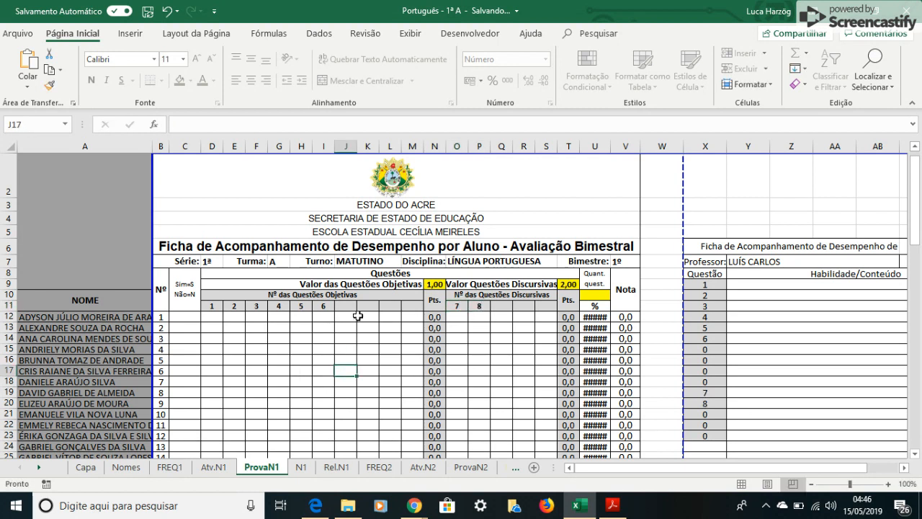
Step: Fill the unused objective question number cells J11 through M11 with "#"
left_click(352, 307)
left_click(369, 306)
left_click(391, 307)
left_click(414, 308)
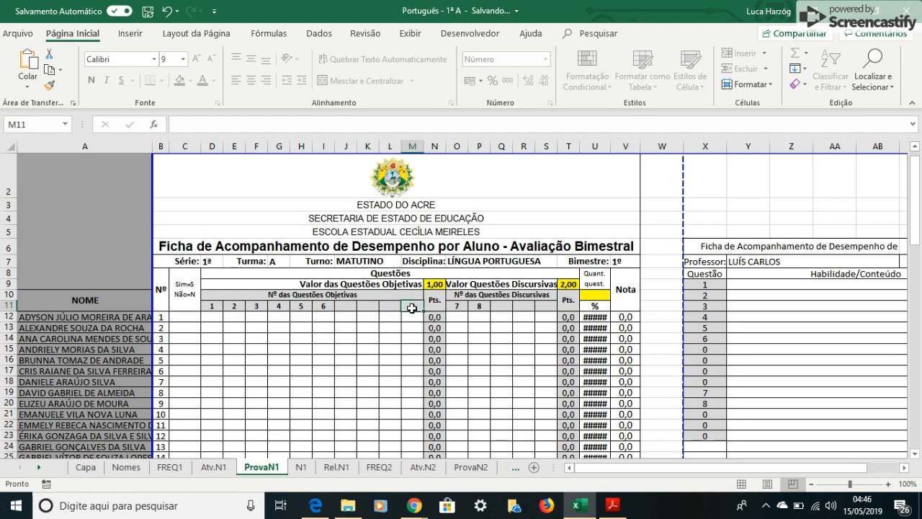
left_click(349, 307)
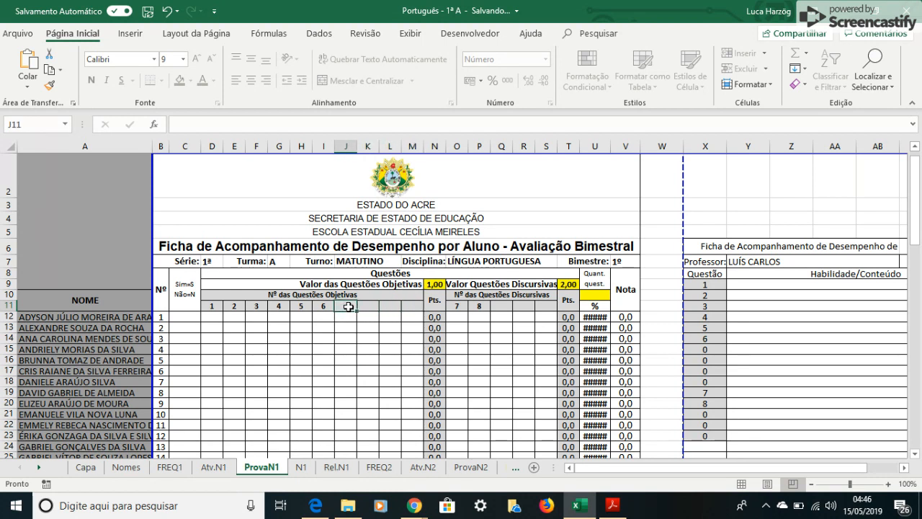
type("#")
key("Tab")
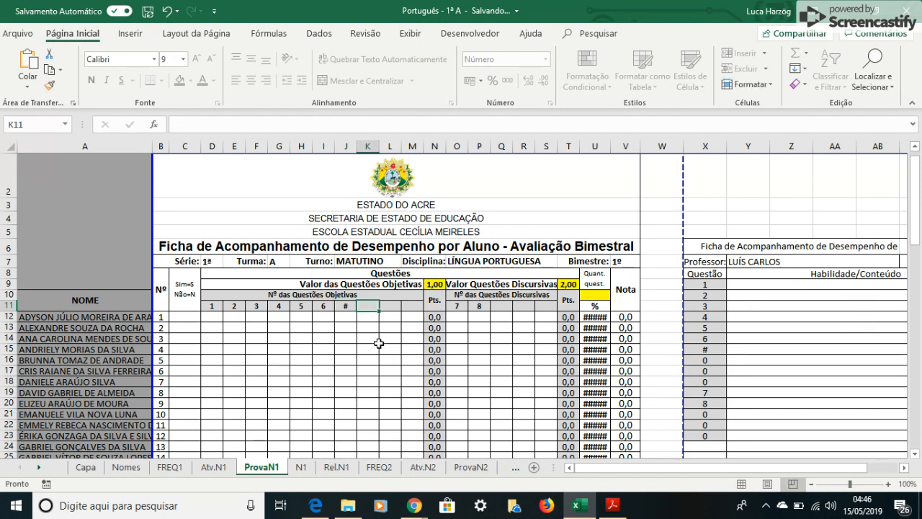
type("#")
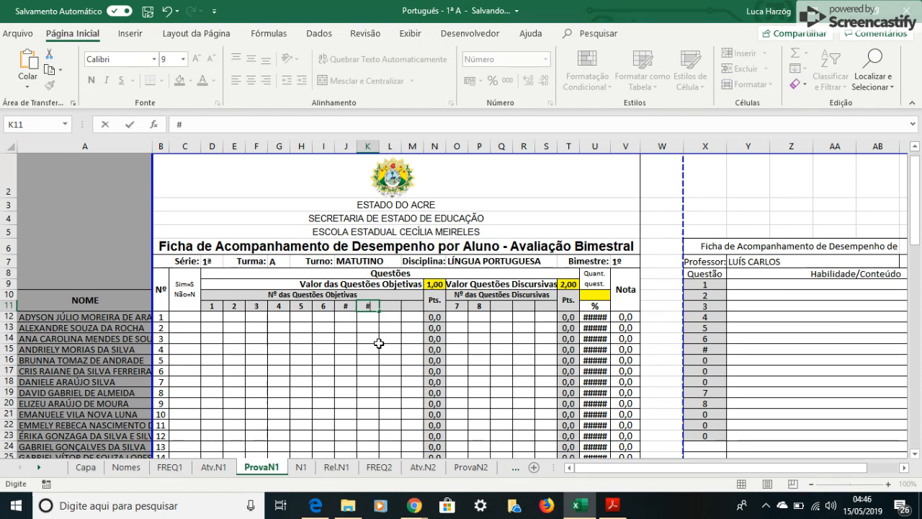
key("Right")
type("#")
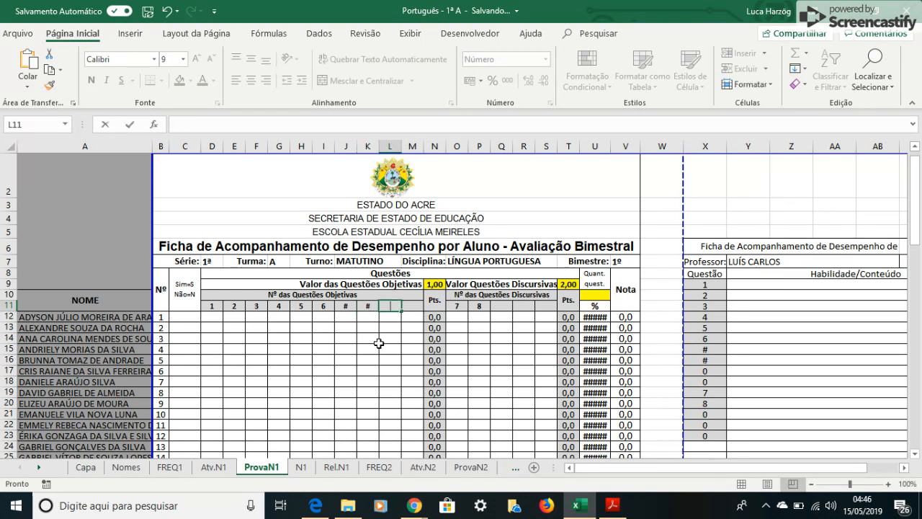
key("Right")
key("Right")
type("#")
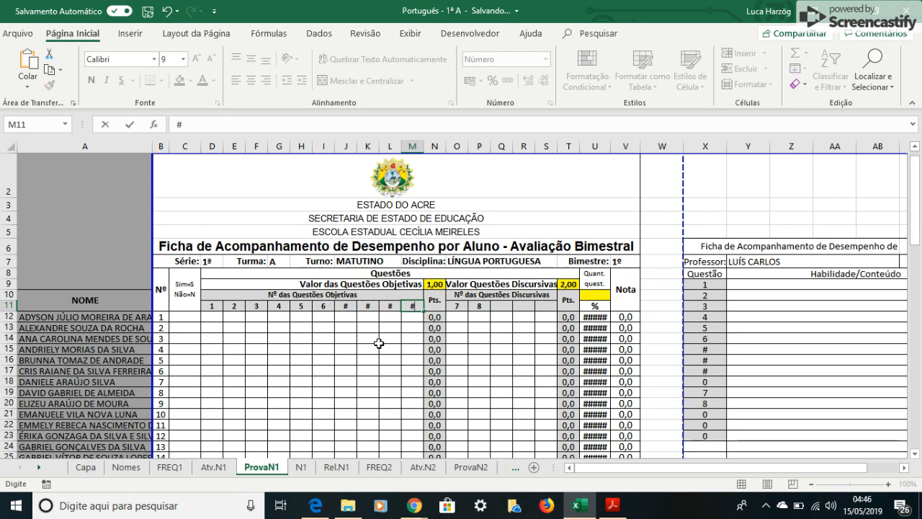
Step: Fill the unused discursive question number cells Q11 through S11 with "#"
left_click(503, 307)
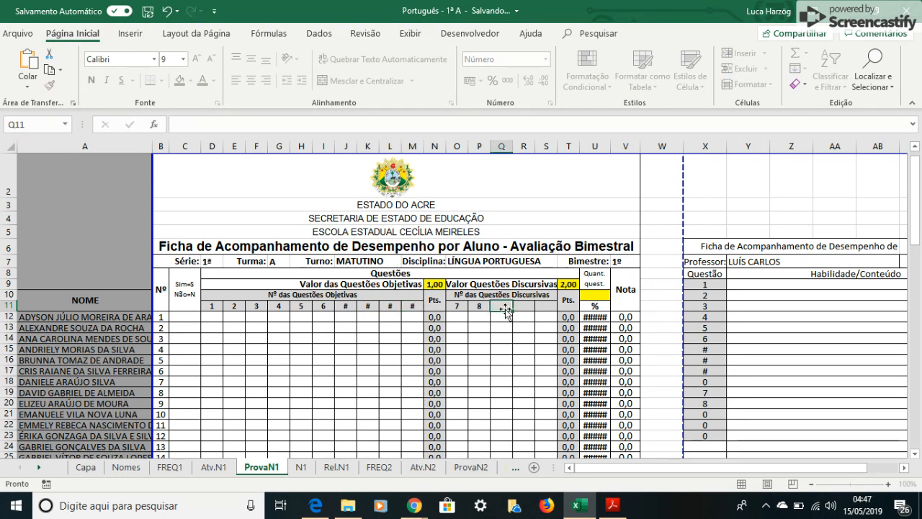
type("#")
key("Right")
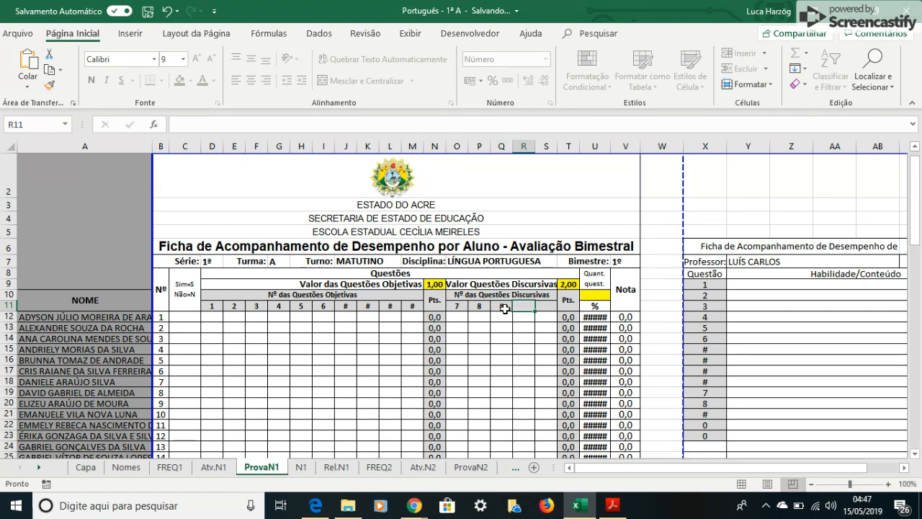
type("#")
key("Right")
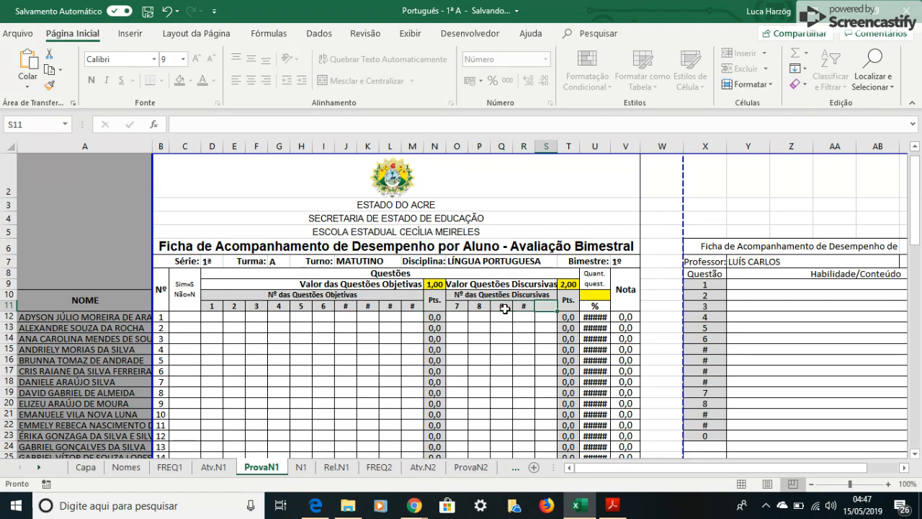
type("#")
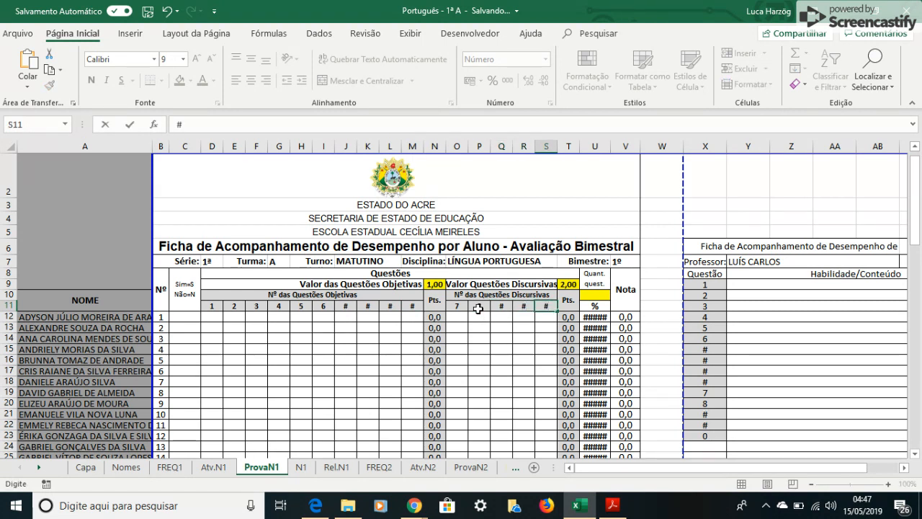
left_click(362, 359)
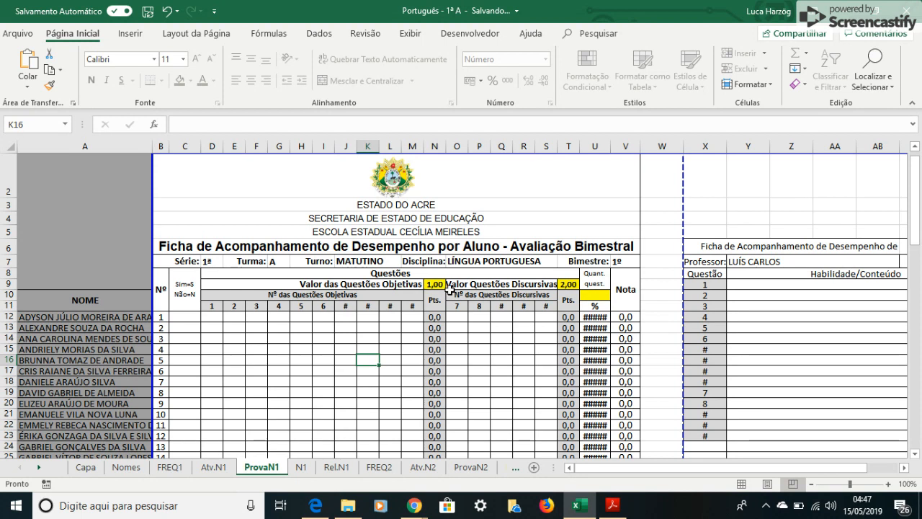
Step: Set the question quantity in the yellow cell U10 to 8
left_click(601, 292)
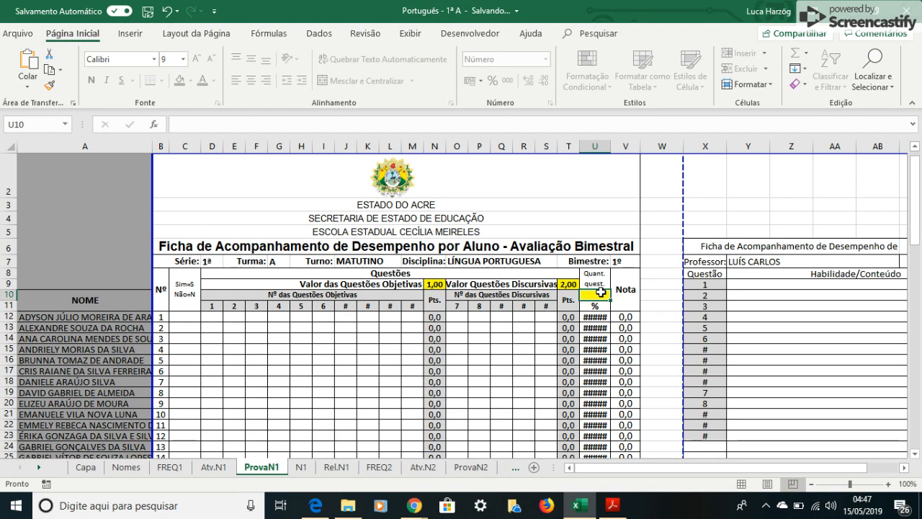
type("8")
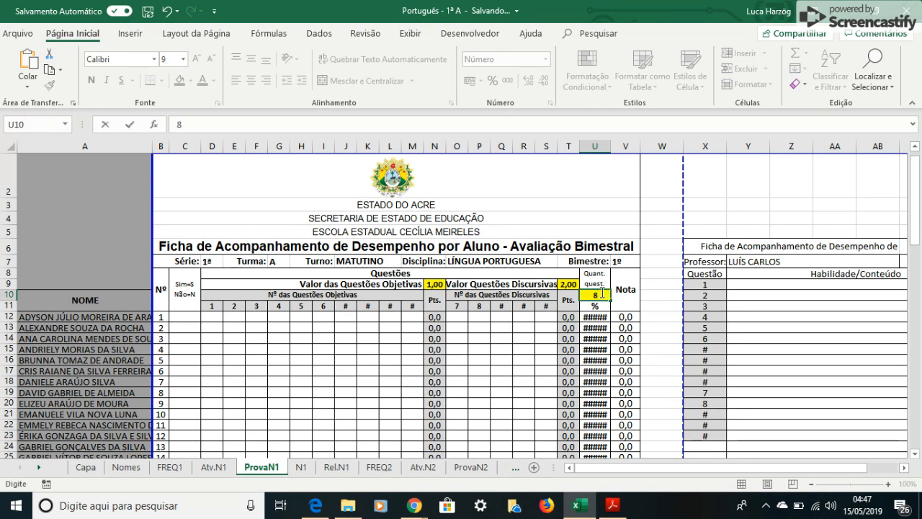
key("Return")
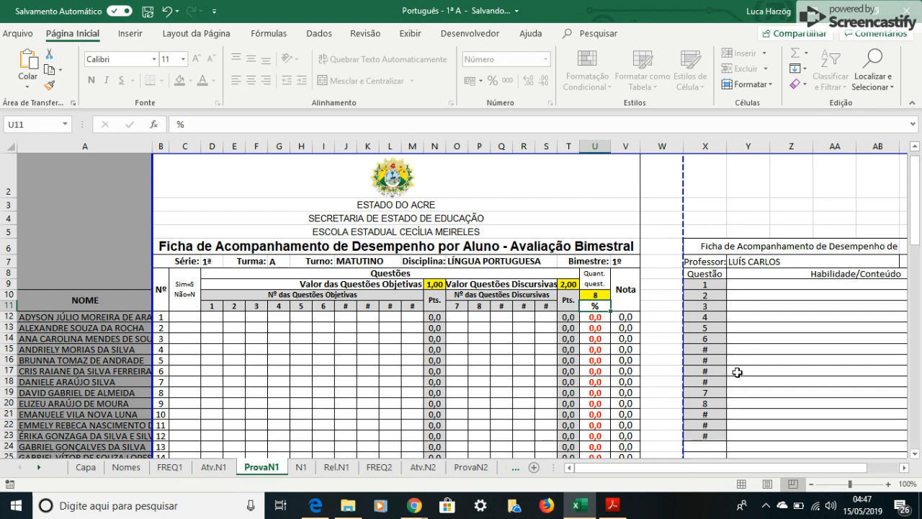
left_click_drag(792, 468, 826, 465)
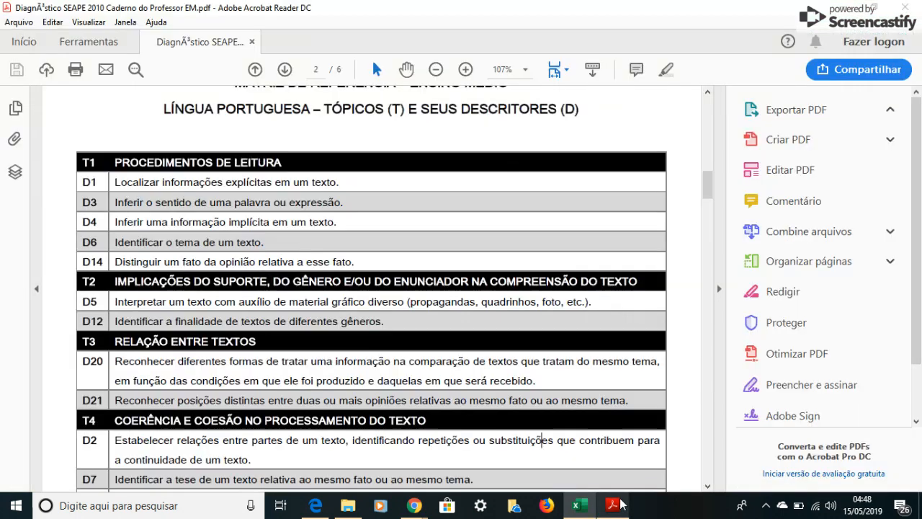
Step: Copy the D1 descriptor "Localizar informações explícitas em um texto." from the PDF in Acrobat Reader and return to the Excel workbook
left_click(618, 504)
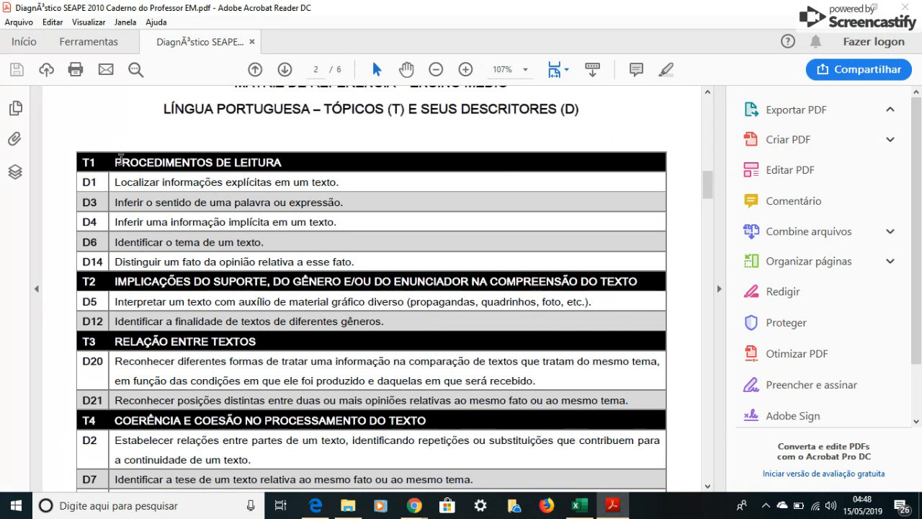
left_click_drag(116, 181, 348, 180)
key("ctrl+c")
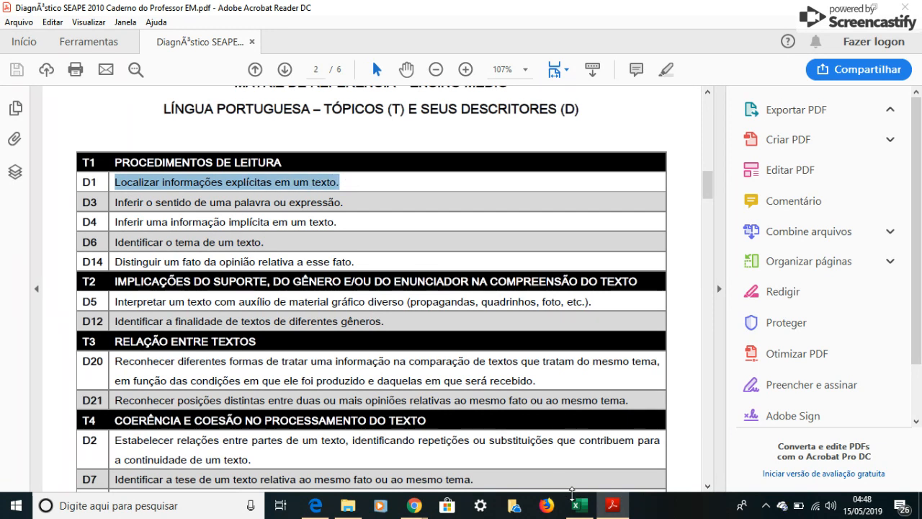
left_click(581, 505)
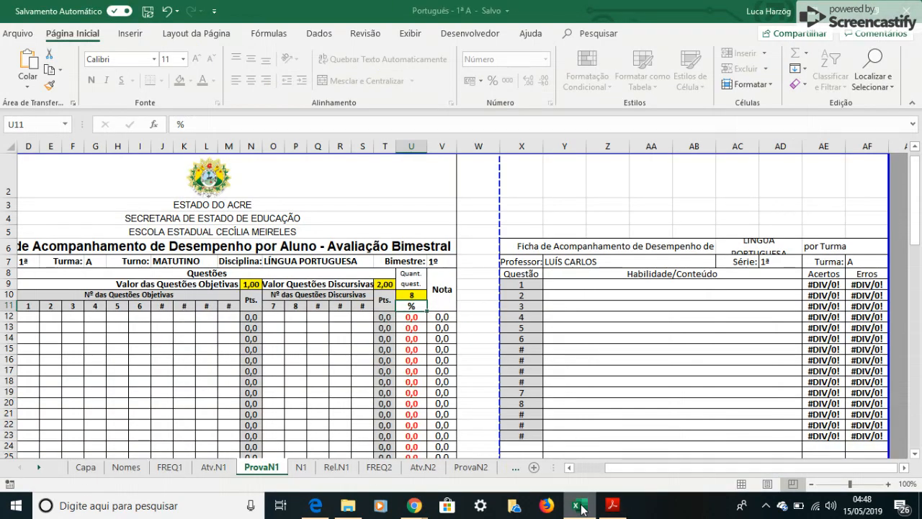
Step: Try to paste the copied D1 descriptor directly onto the merged Habilidade/Conteúdo cell Y9
left_click(652, 287)
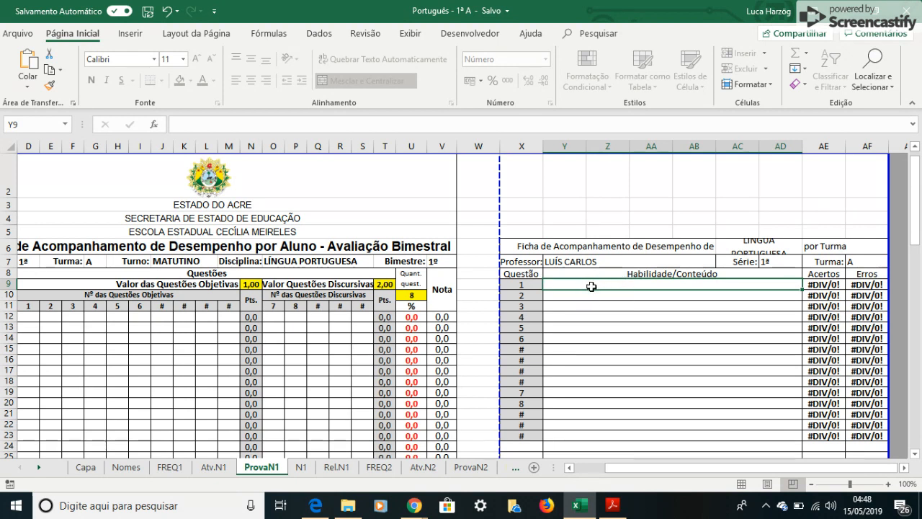
key("ctrl+v")
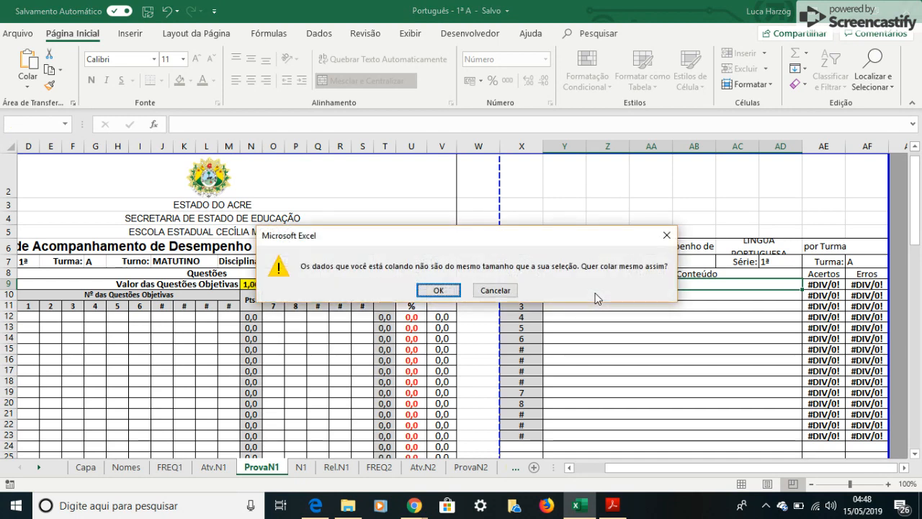
left_click(439, 291)
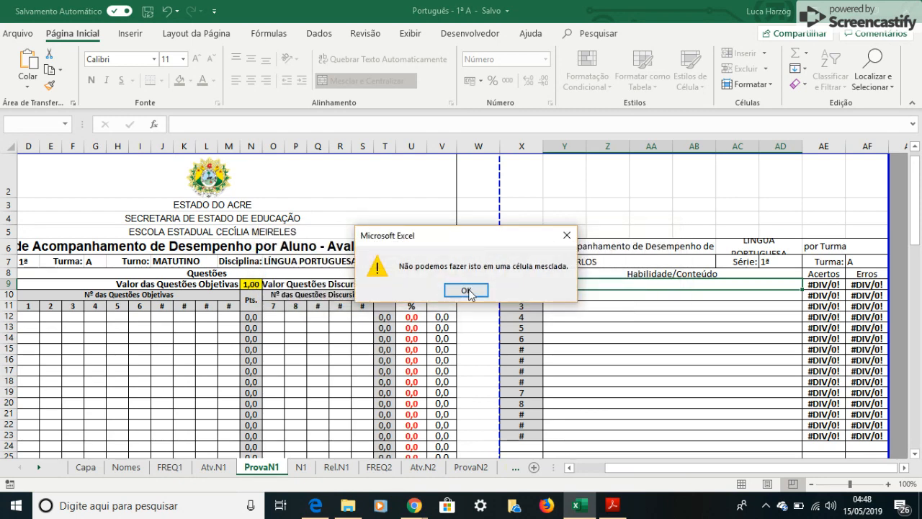
left_click(468, 288)
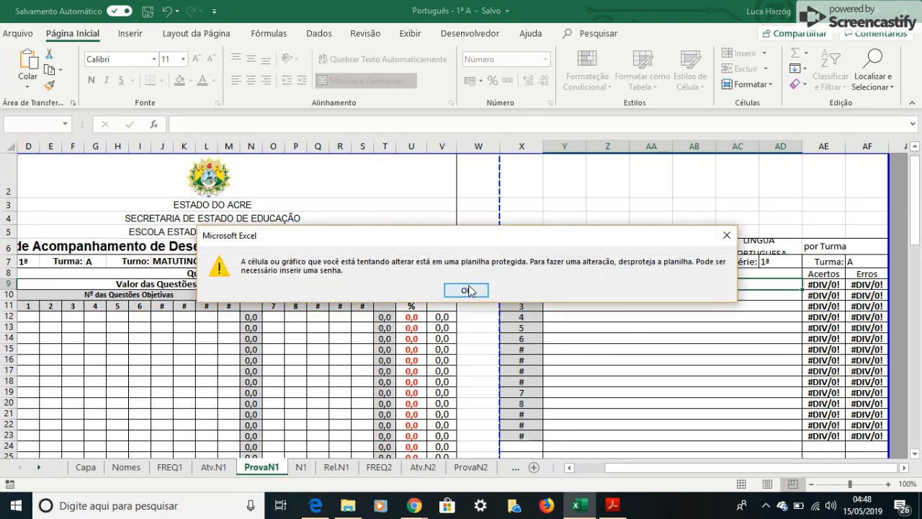
left_click(468, 290)
Step: Enter the copied text "Localizar informações explícitas em um texto." as the content of cell Y9 for question 1
left_click(632, 338)
left_click(636, 287)
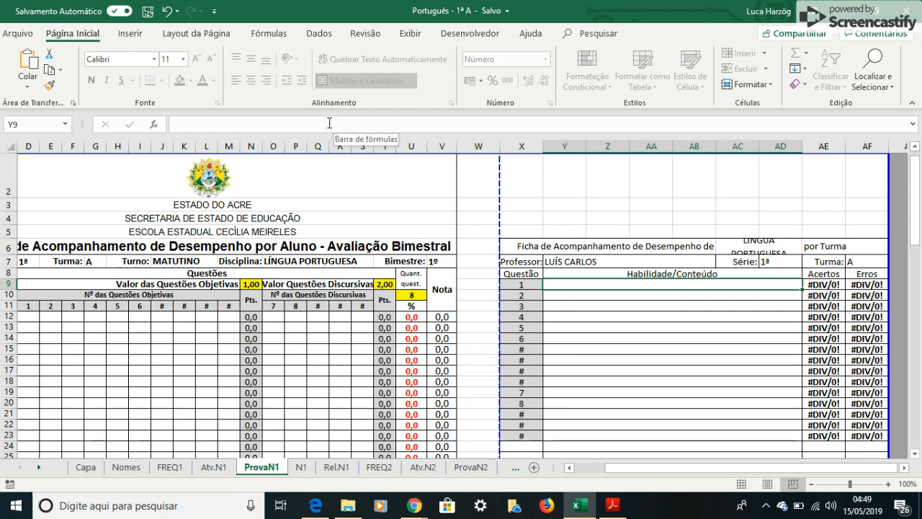
left_click(229, 124)
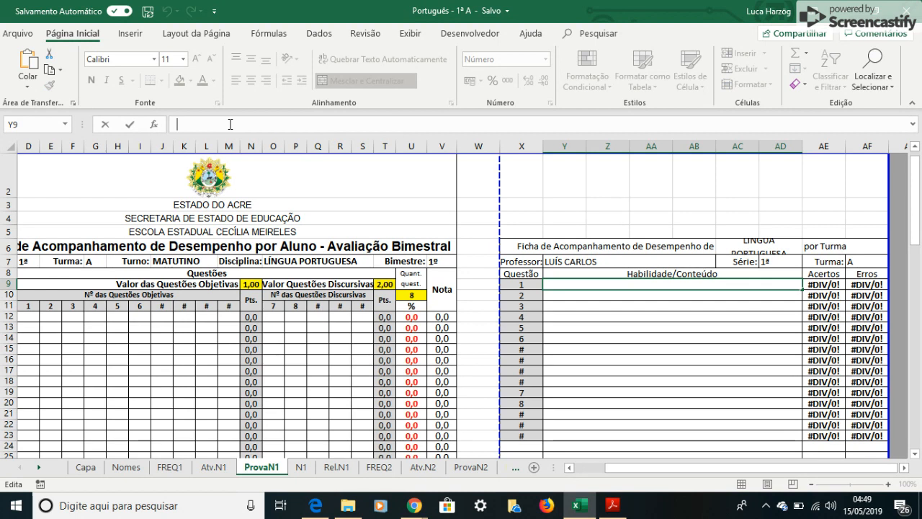
key("ctrl+v")
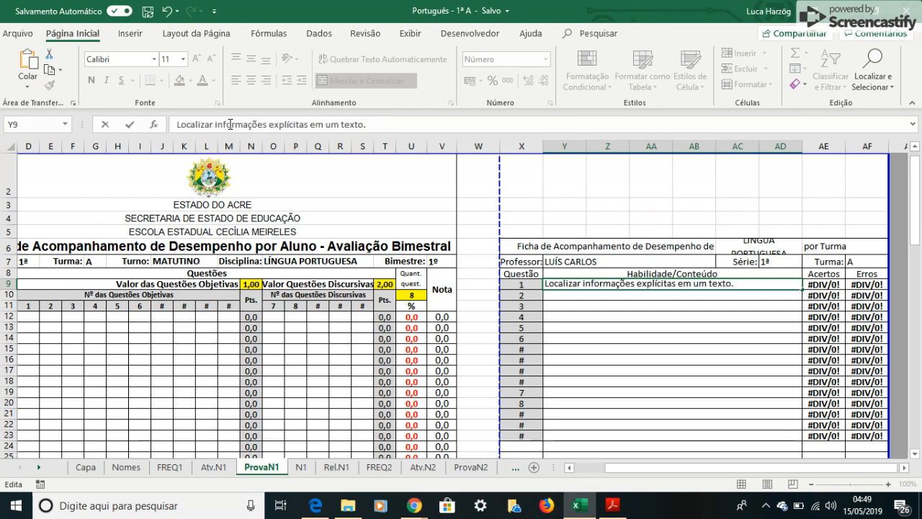
key("Return")
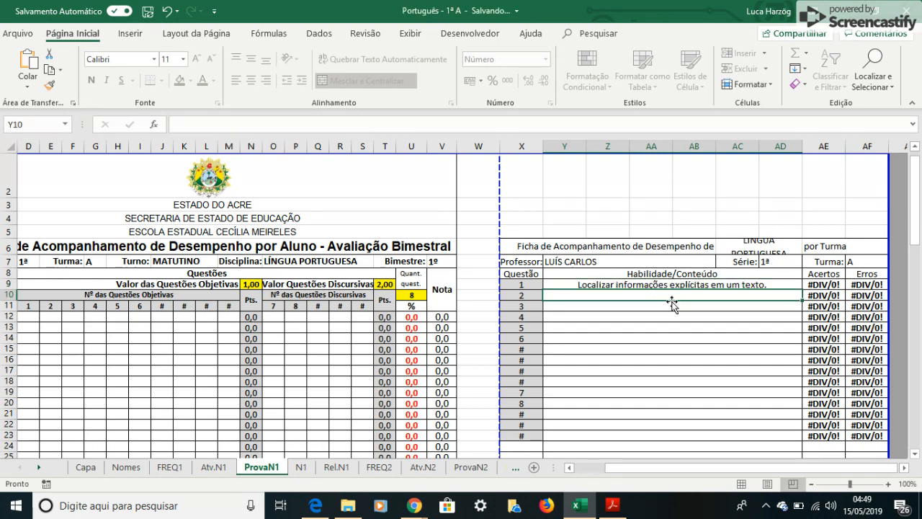
Step: Copy the D3 descriptor "Inferir o sentido de uma palavra ou expressão." from the Acrobat Reader PDF into Excel cell Y10 for question 2
left_click(613, 504)
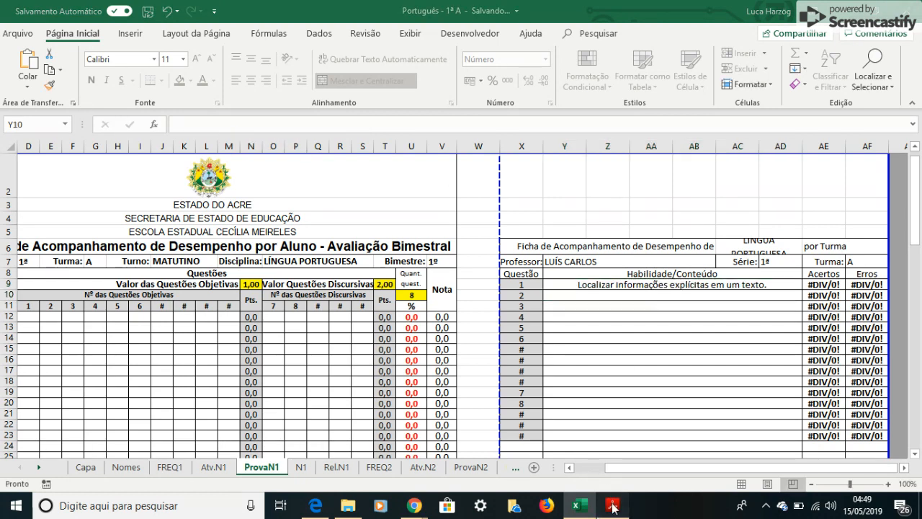
left_click(112, 199)
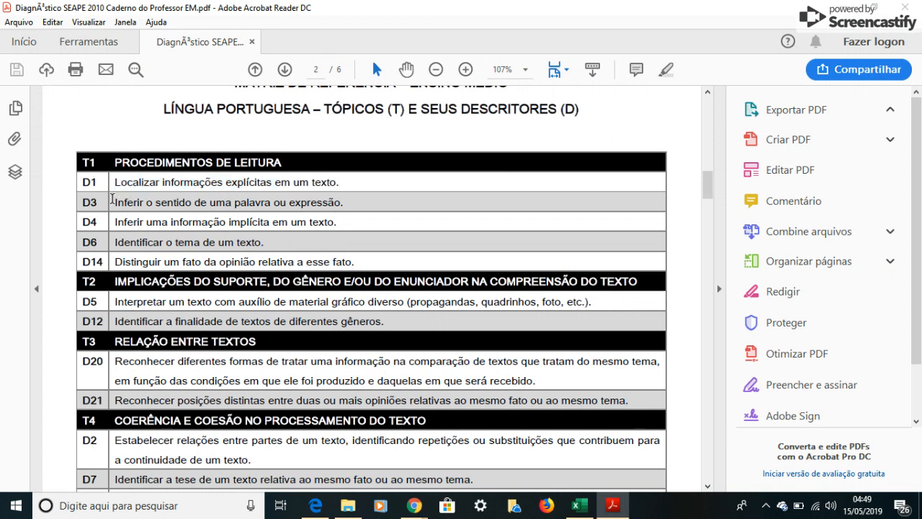
left_click_drag(116, 199, 362, 205)
key("ctrl+c")
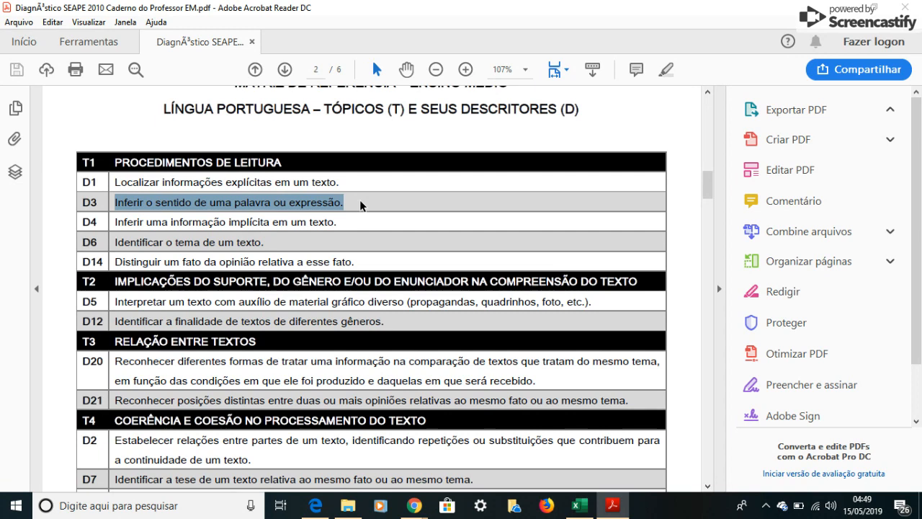
left_click(576, 505)
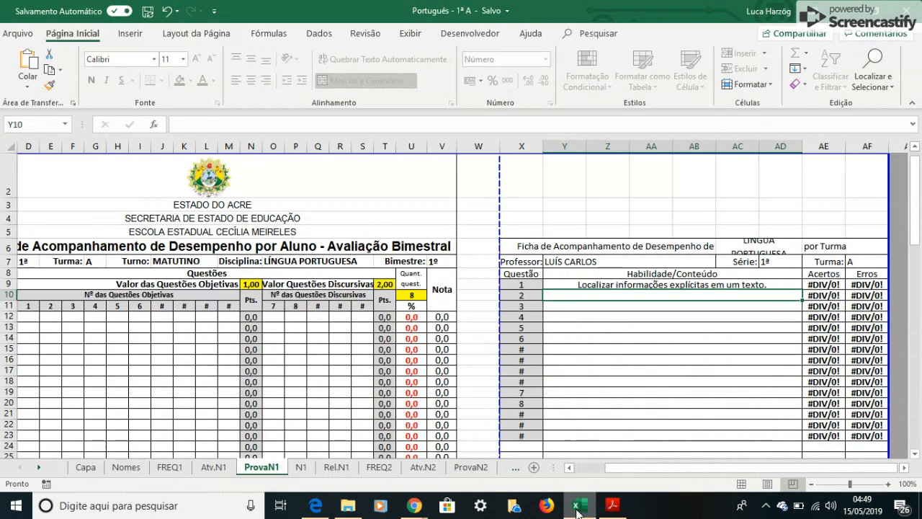
left_click(308, 125)
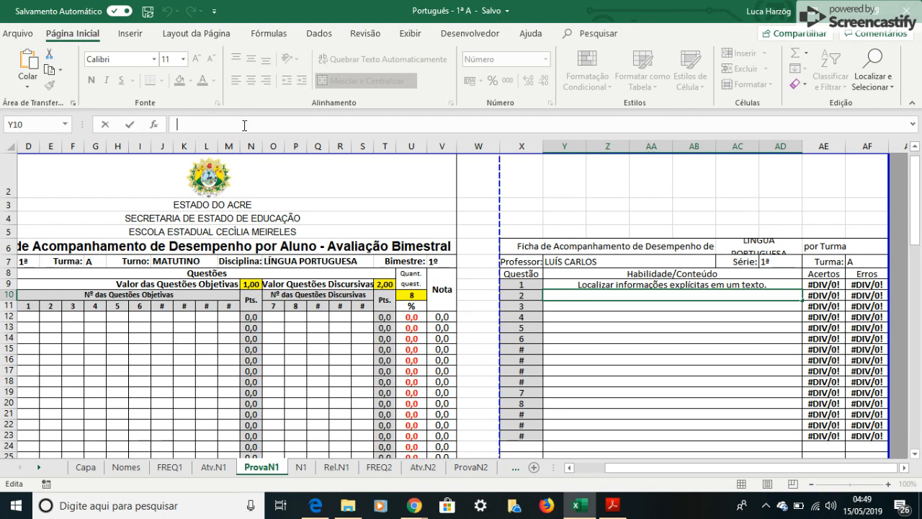
key("ctrl+v")
key("Return")
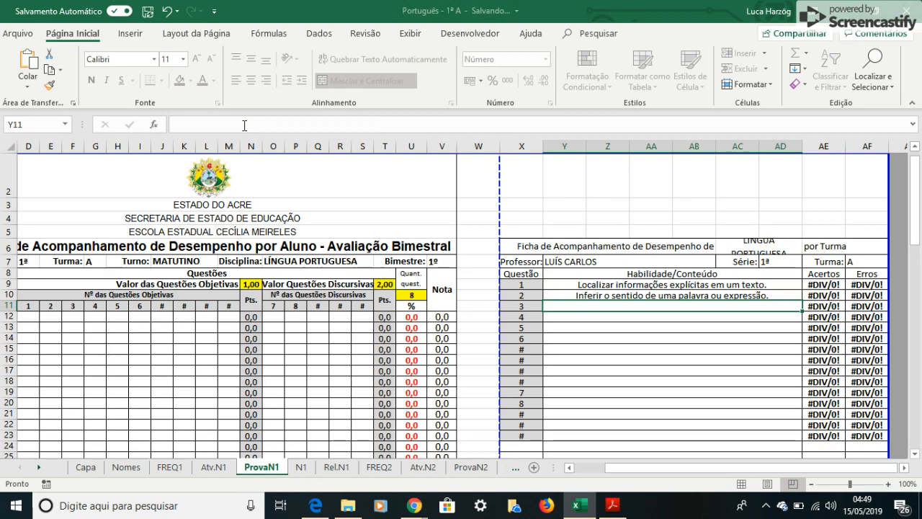
Step: Copy the D4 descriptor "Inferir uma informação implícita em um texto." from the Acrobat Reader PDF into Excel cell Y11 for question 3
left_click(612, 505)
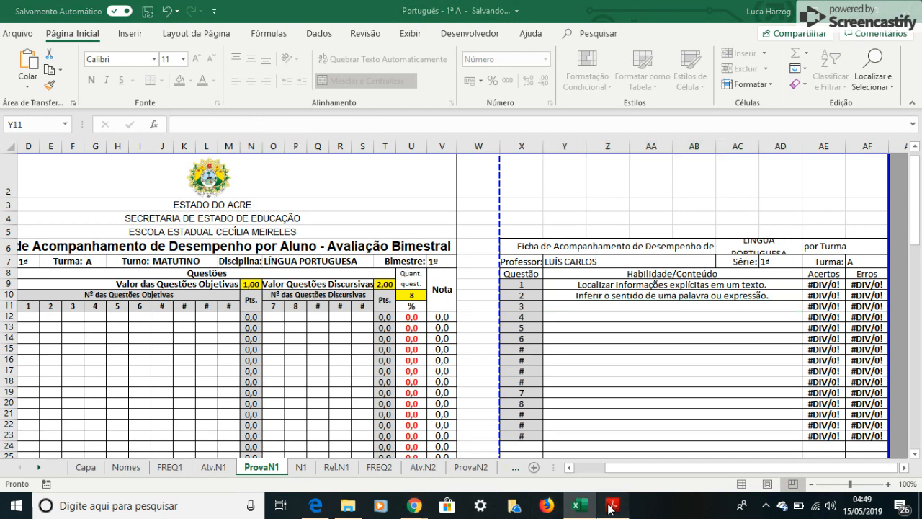
left_click_drag(113, 229, 340, 223)
key("ctrl+c")
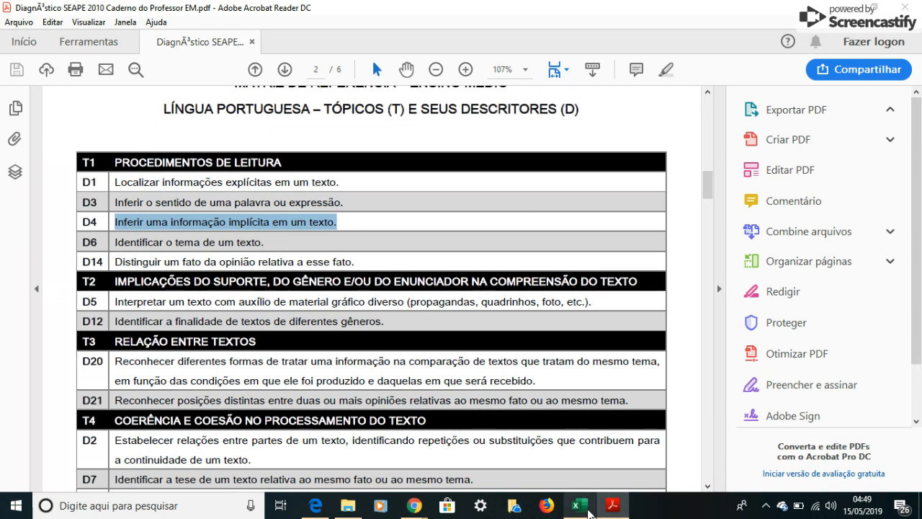
left_click(576, 505)
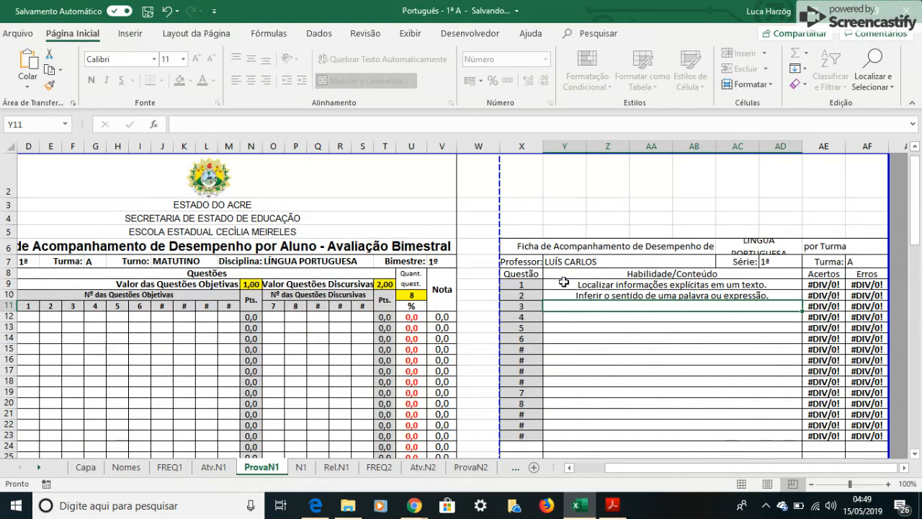
left_click(243, 121)
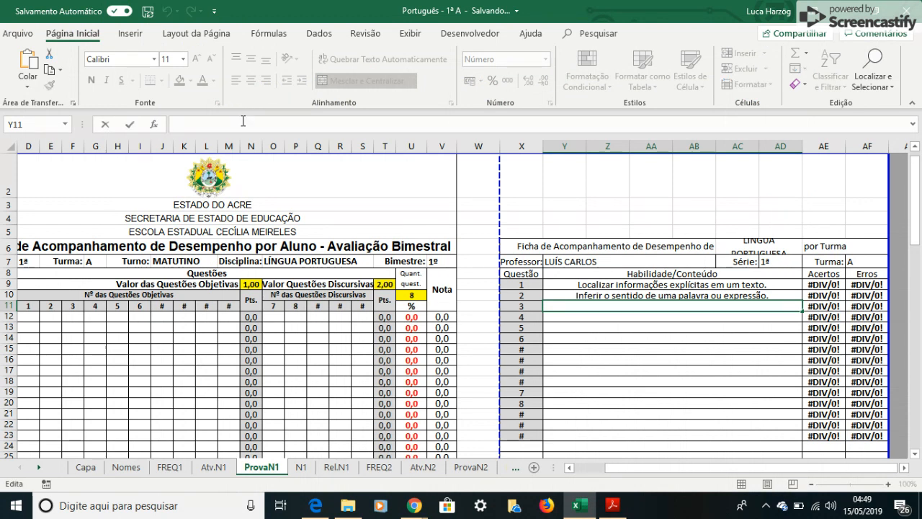
key("ctrl+v")
key("Return")
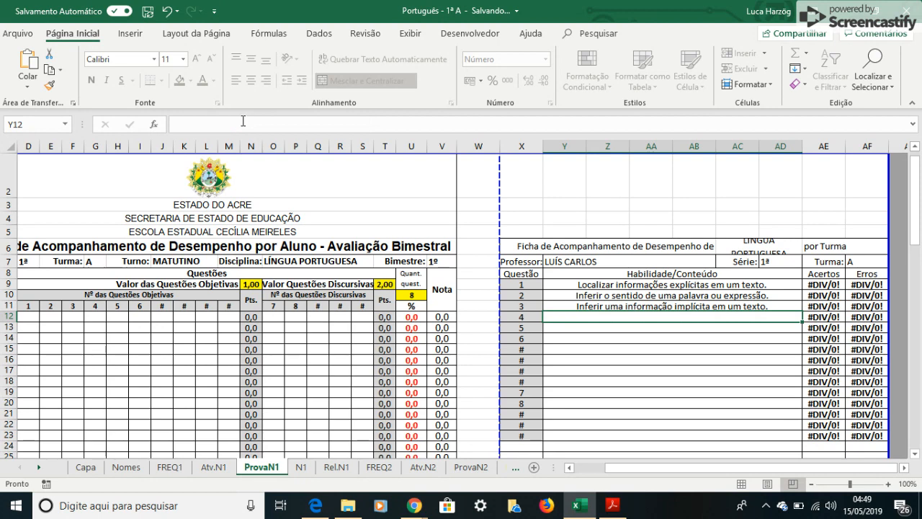
Step: Copy the D6 descriptor "Identificar o tema de um texto." from the PDF in Acrobat Reader and return to the Excel workbook
left_click(615, 507)
left_click_drag(114, 245, 273, 242)
key("ctrl+c")
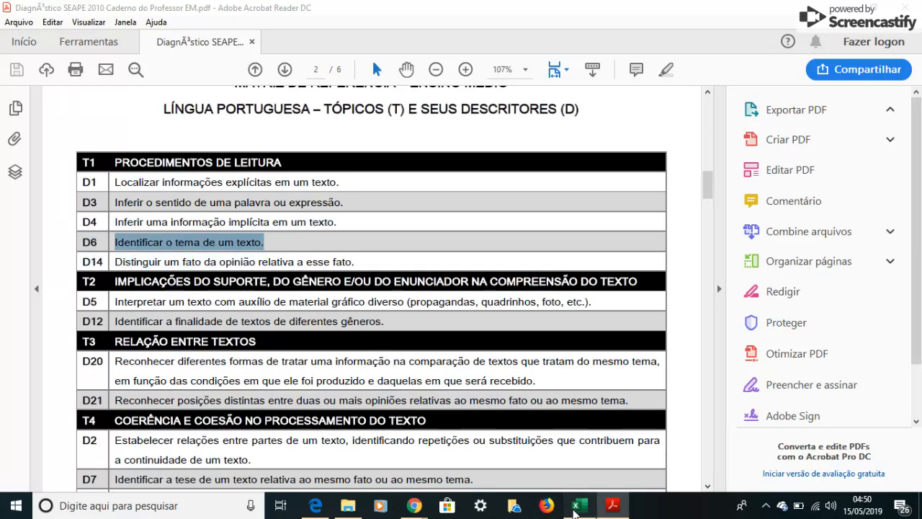
left_click(575, 505)
Step: Try to paste the copied D6 descriptor directly onto the merged cell Y12
key("ctrl+v")
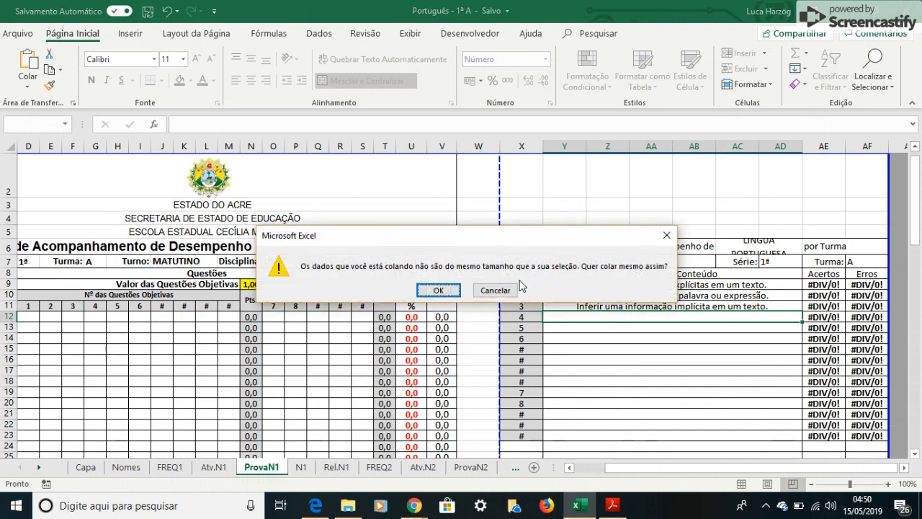
left_click(438, 289)
left_click(466, 289)
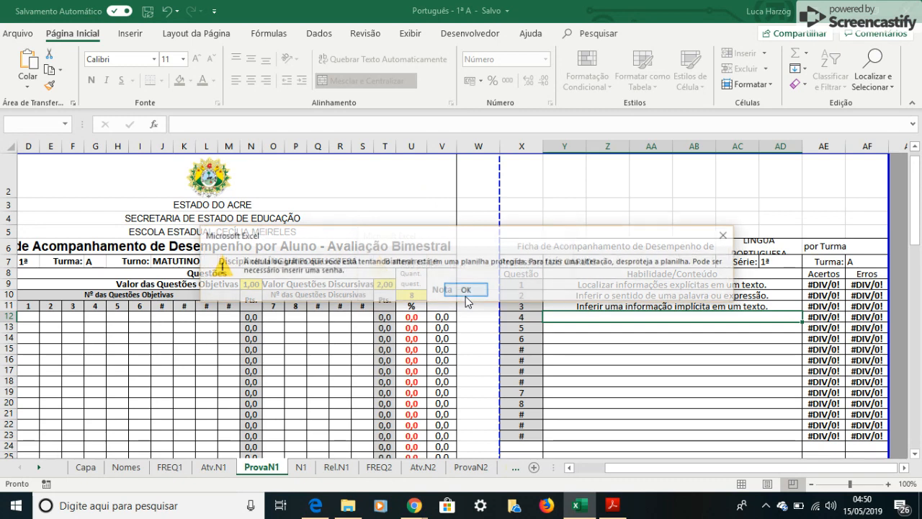
left_click(461, 291)
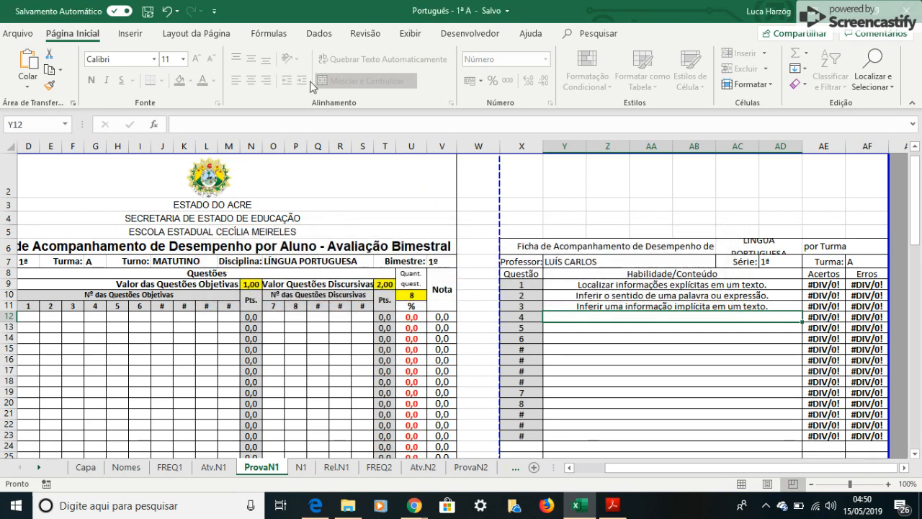
Step: Enter the copied text "Identificar o tema de um texto." as the content of cell Y12 for question 4
left_click(278, 122)
key("ctrl+v")
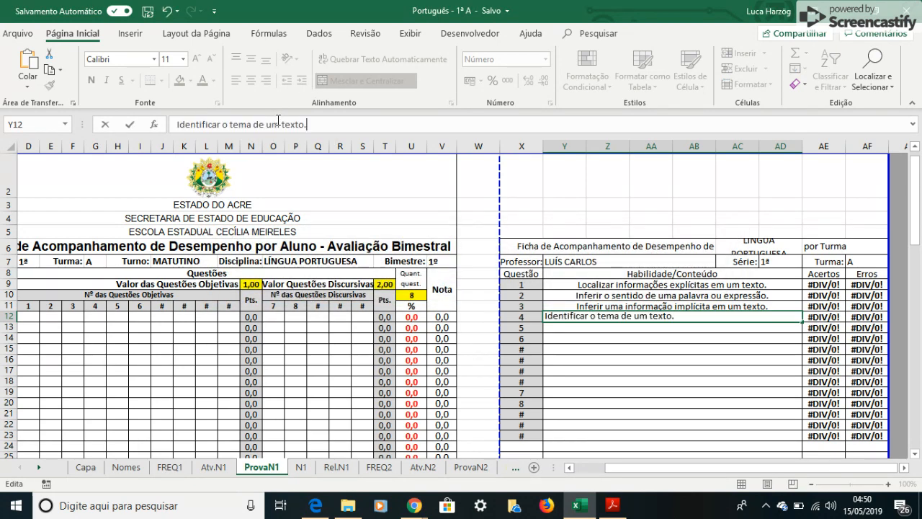
key("Return")
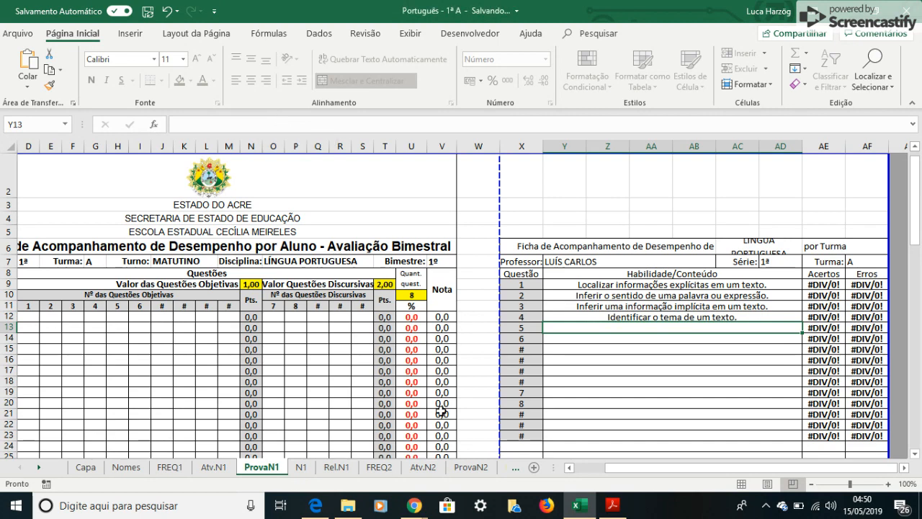
Step: Copy the D14 descriptor "Distinguir um fato da opinião relativa a esse fato." from the Acrobat Reader PDF into Excel cell Y13 for question 5
left_click(616, 509)
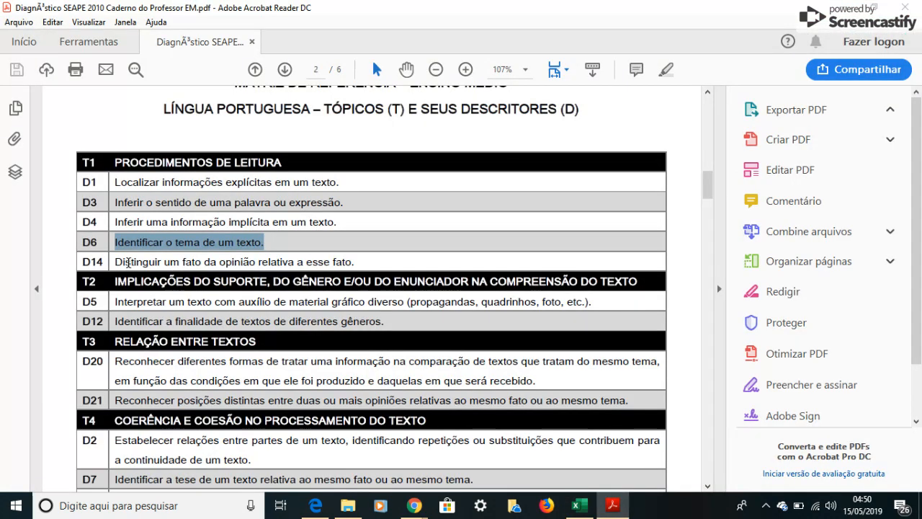
left_click_drag(113, 256, 359, 252)
key("ctrl+c")
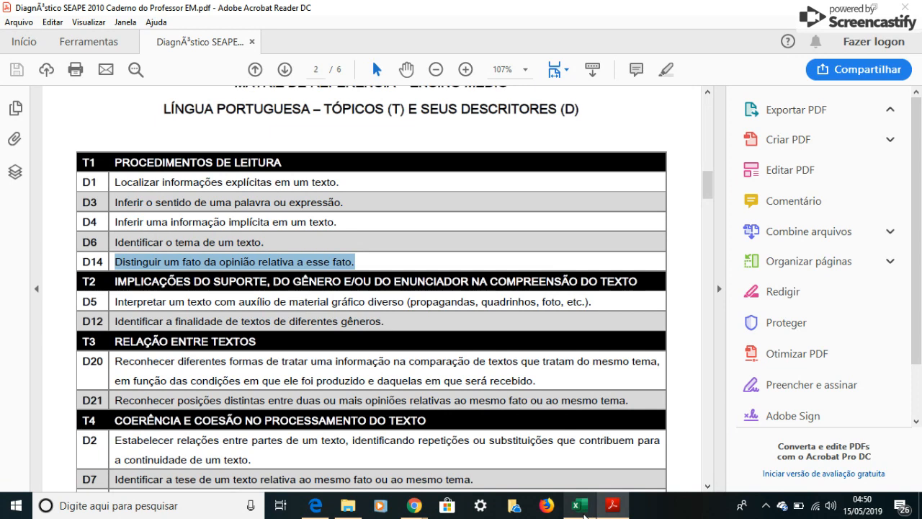
left_click(576, 505)
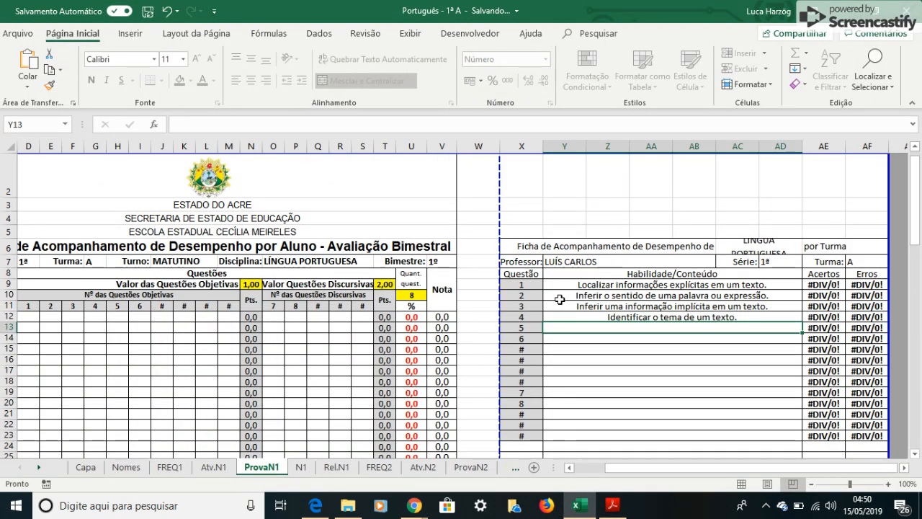
left_click(252, 127)
key("ctrl+v")
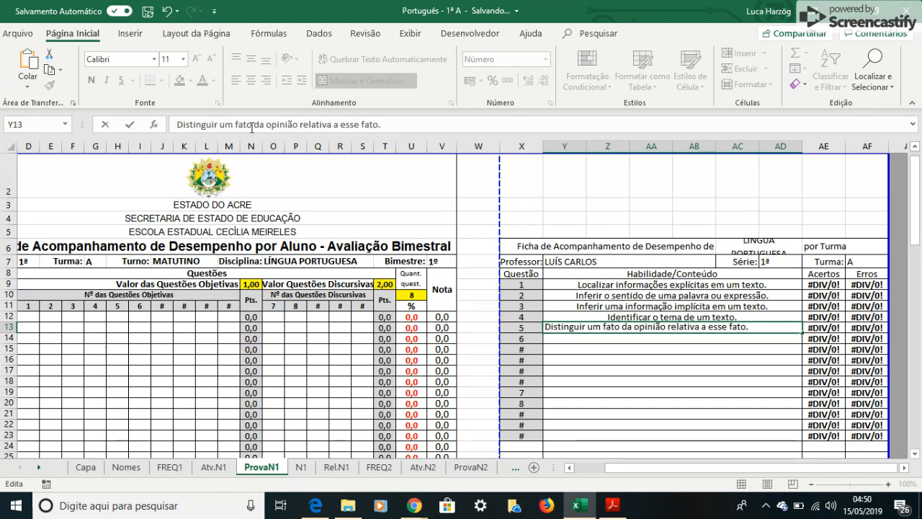
key("Return")
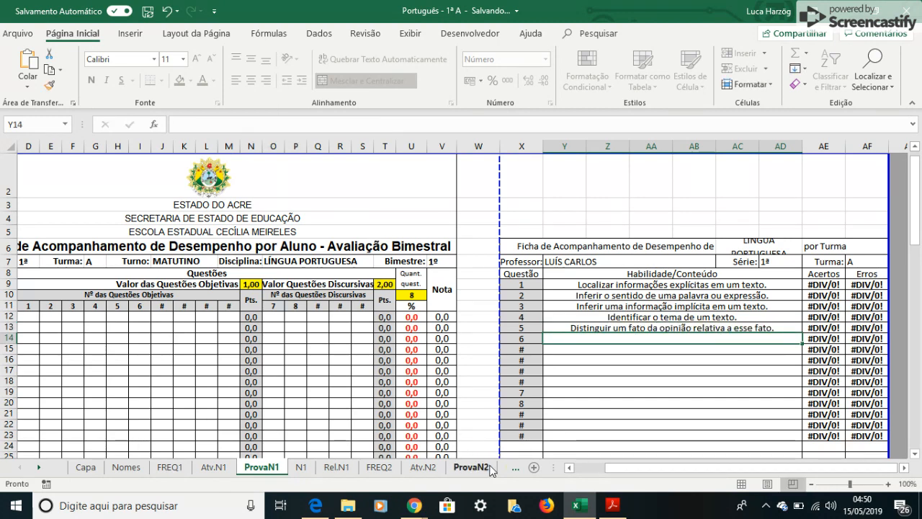
Step: Copy the D12 descriptor "Identificar a finalidade de textos de diferentes gêneros." from the Acrobat Reader PDF into Excel cell Y14 for question 6
left_click(605, 508)
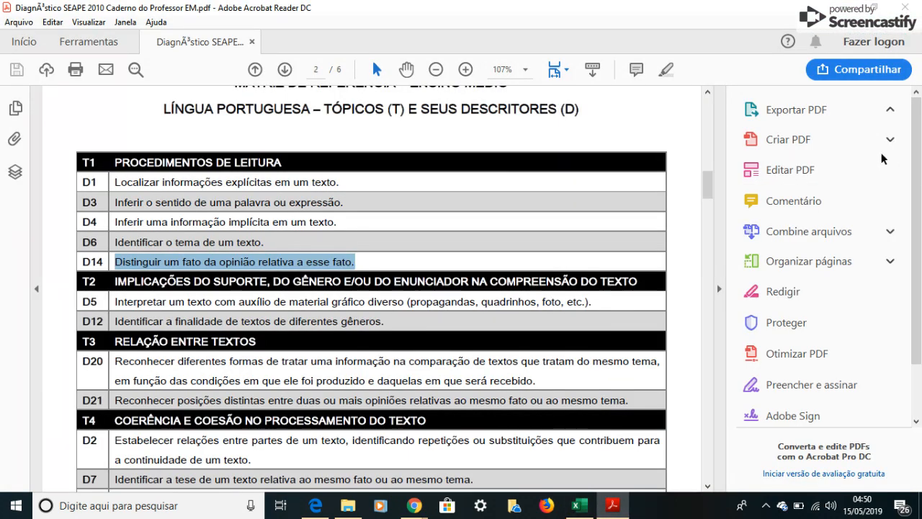
scroll(697, 178, "down", 5)
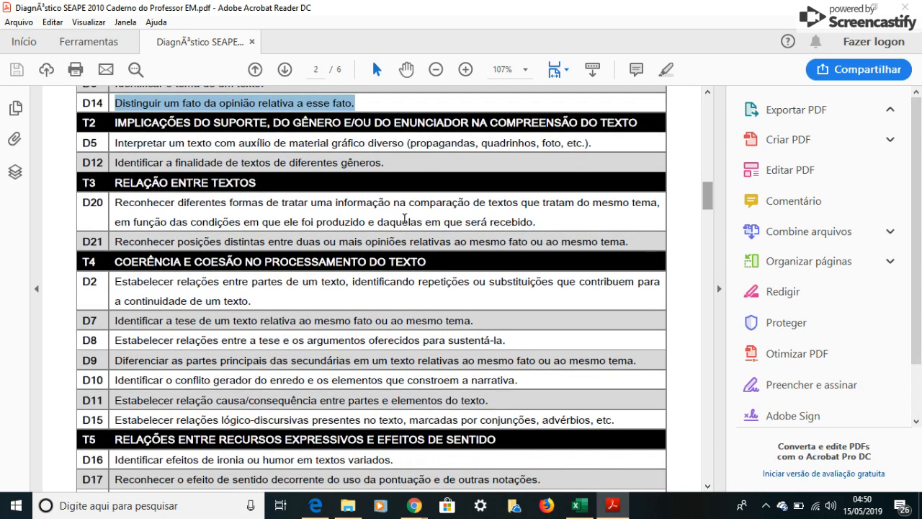
left_click_drag(115, 163, 387, 162)
key("ctrl+c")
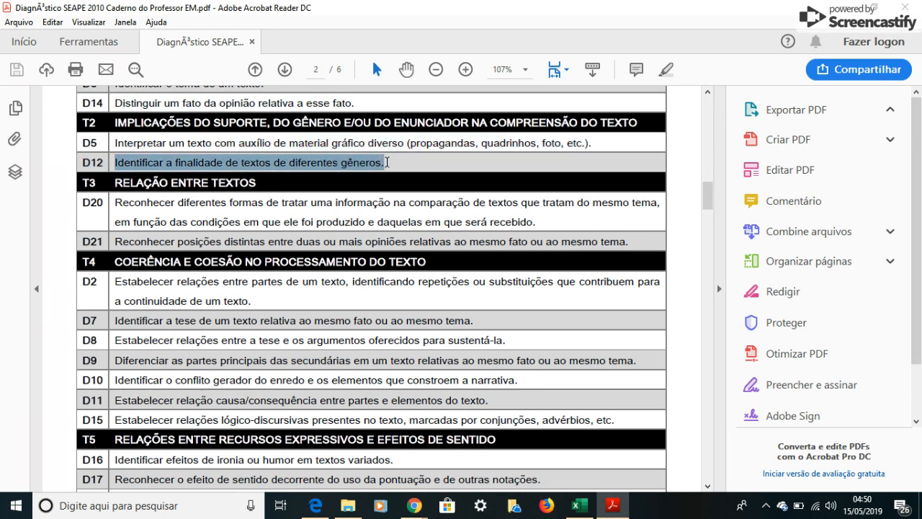
left_click(571, 509)
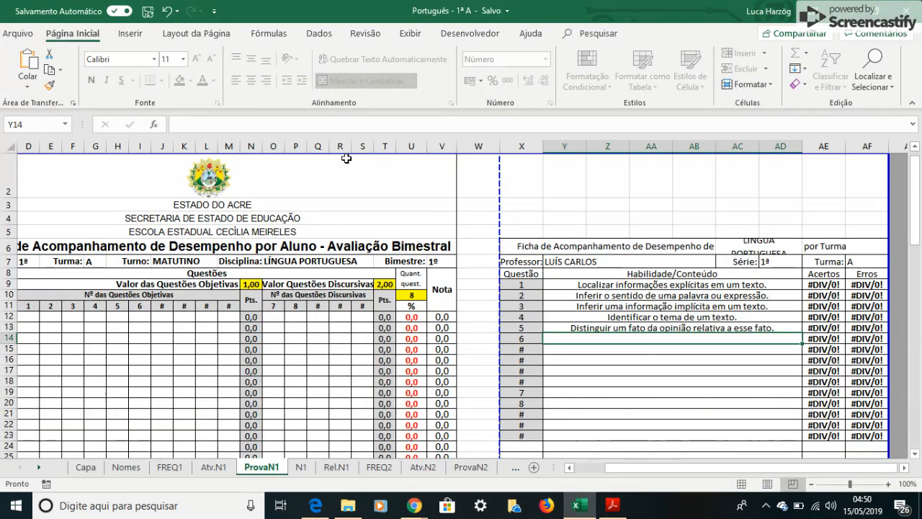
left_click(308, 123)
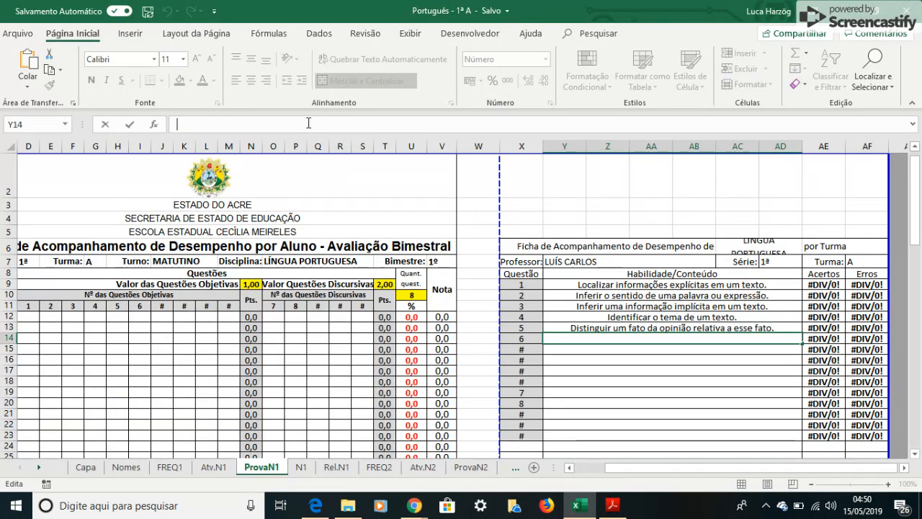
key("ctrl+v")
key("Return")
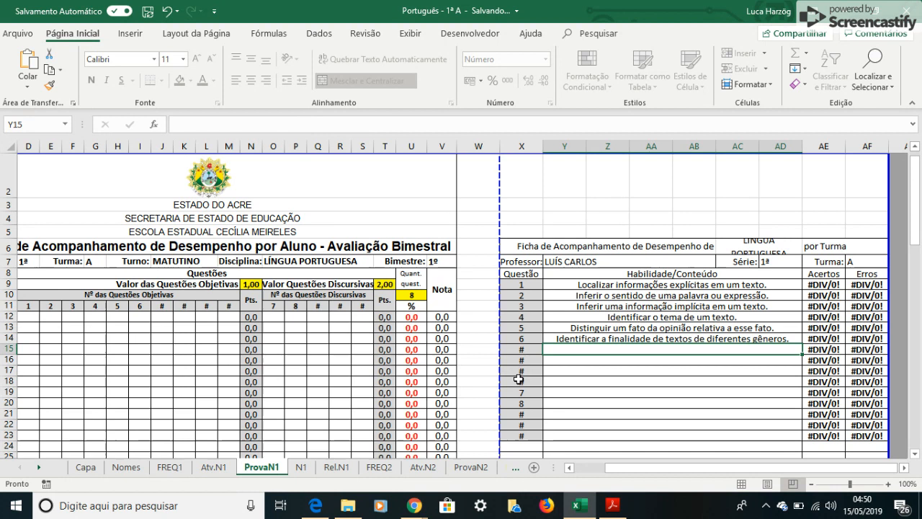
Step: Copy the D2 descriptor beginning "Estabelecer relações entre partes de um texto" from the Acrobat Reader PDF into Excel cell Y19 for question 7
left_click(561, 393)
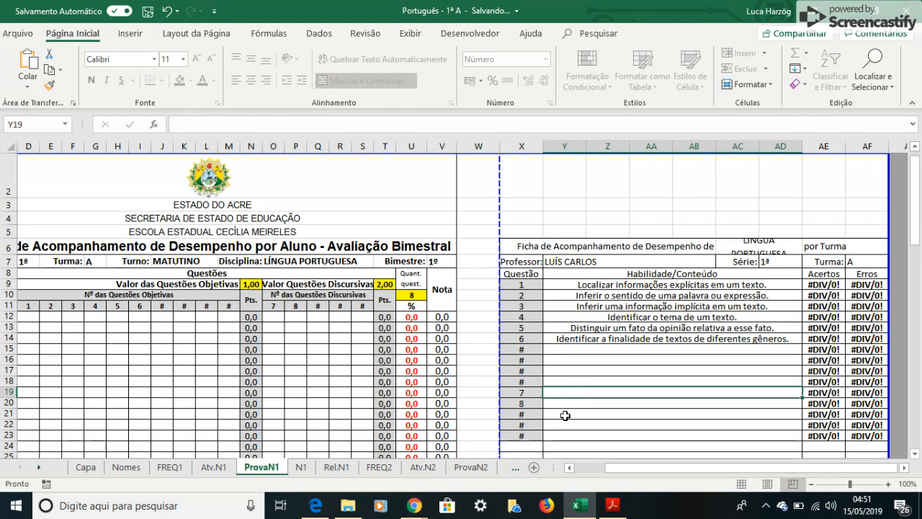
left_click(613, 506)
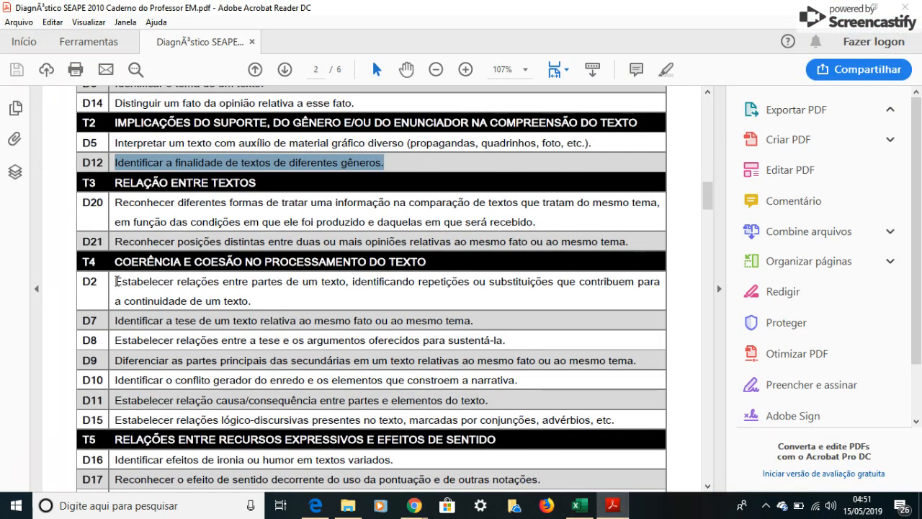
left_click_drag(116, 281, 247, 295)
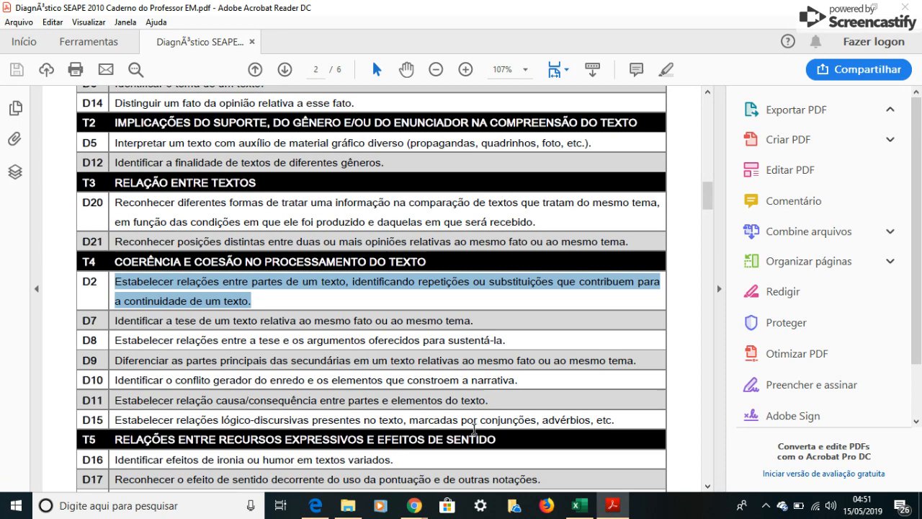
left_click(576, 505)
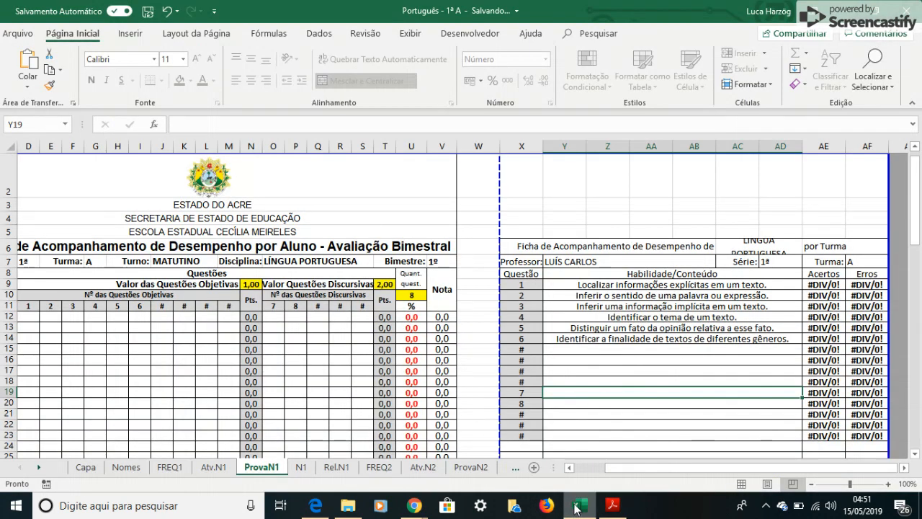
left_click(273, 121)
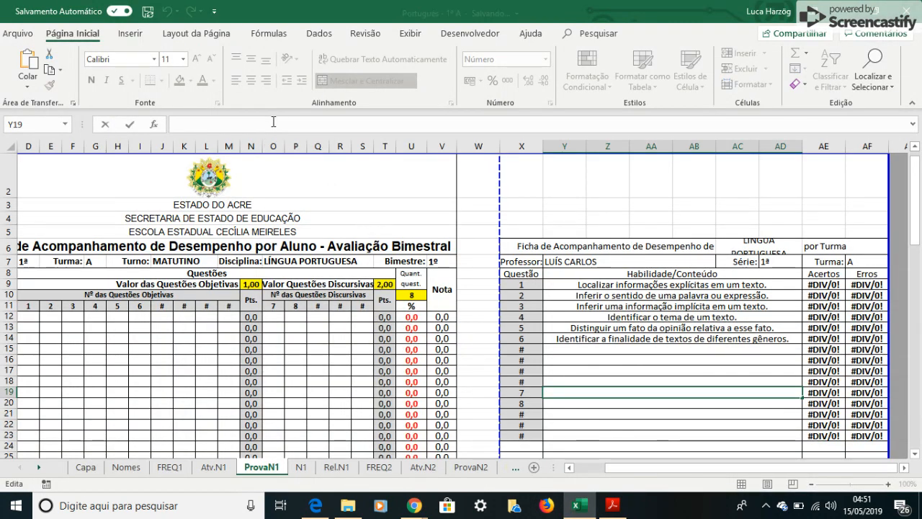
type("a continuidade de um texto.")
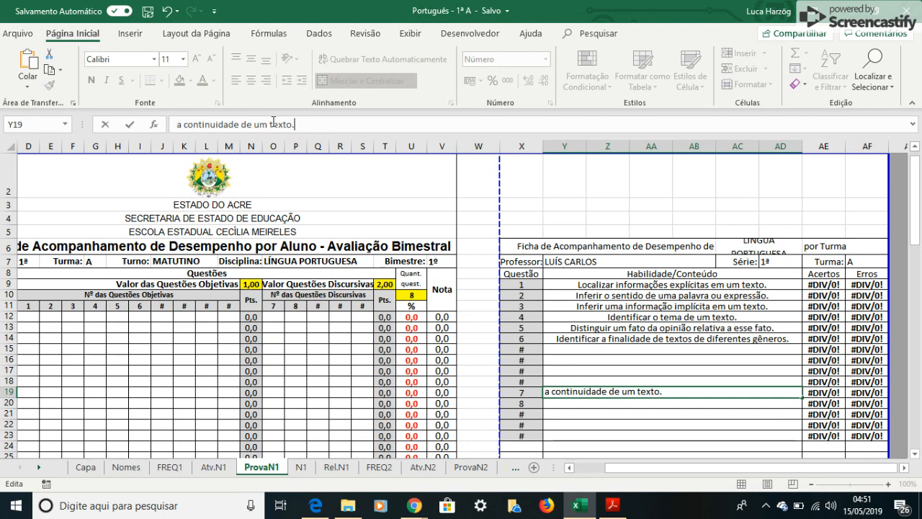
key("Return")
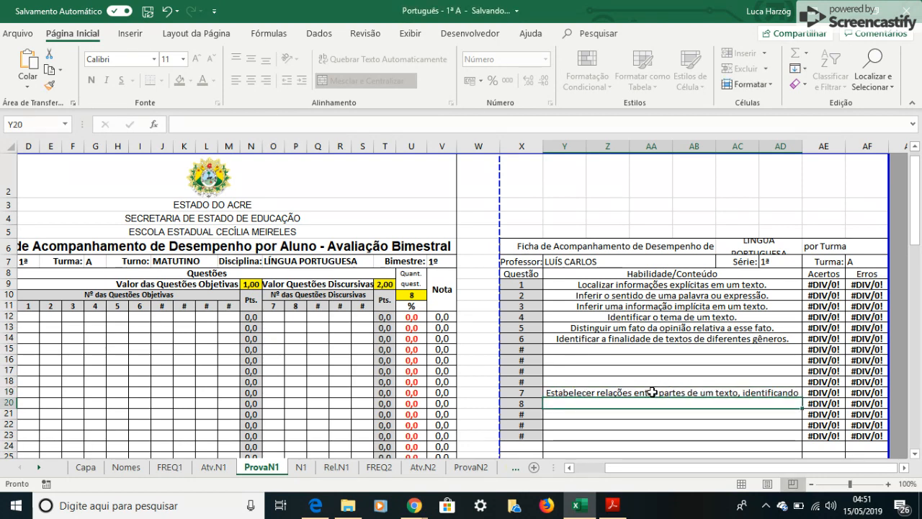
Step: Check the descriptor's code in the Acrobat Reader PDF and replace the long text in Excel cell Y19 for question 7 with "D2"
left_click(615, 505)
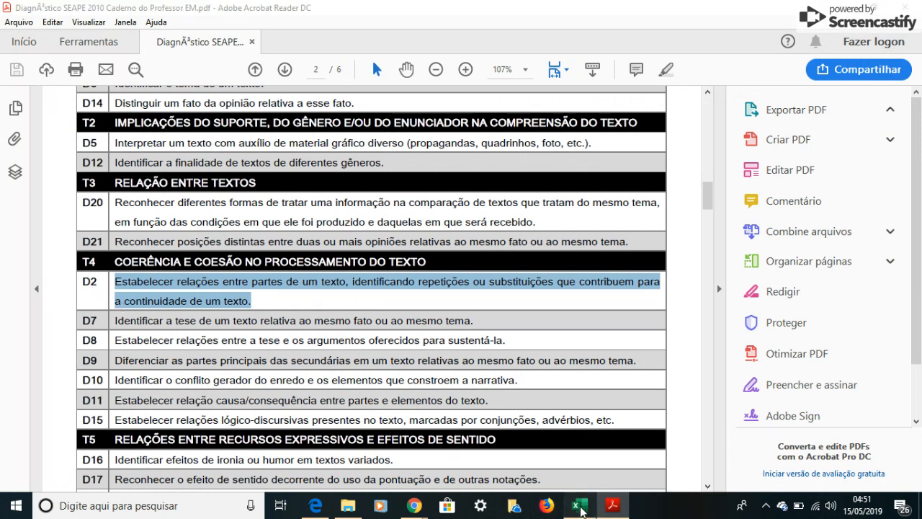
left_click(578, 506)
left_click(624, 394)
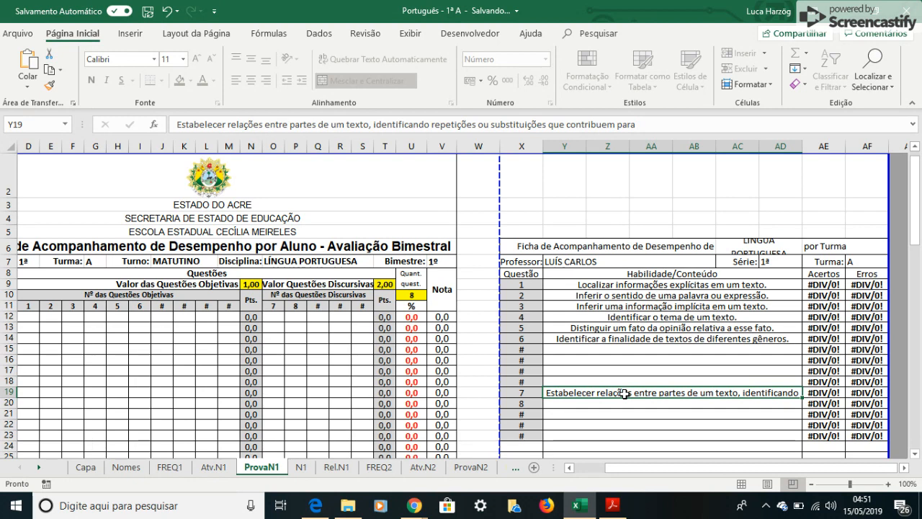
type("D2")
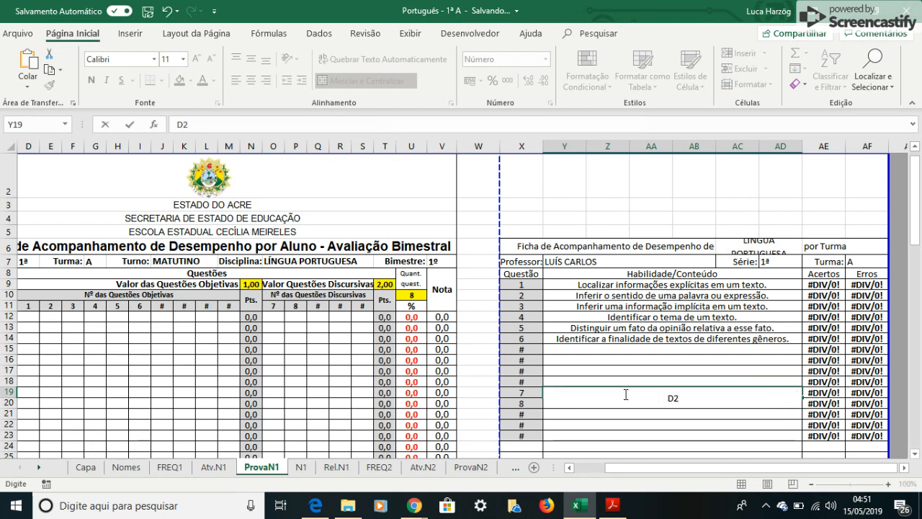
key("Return")
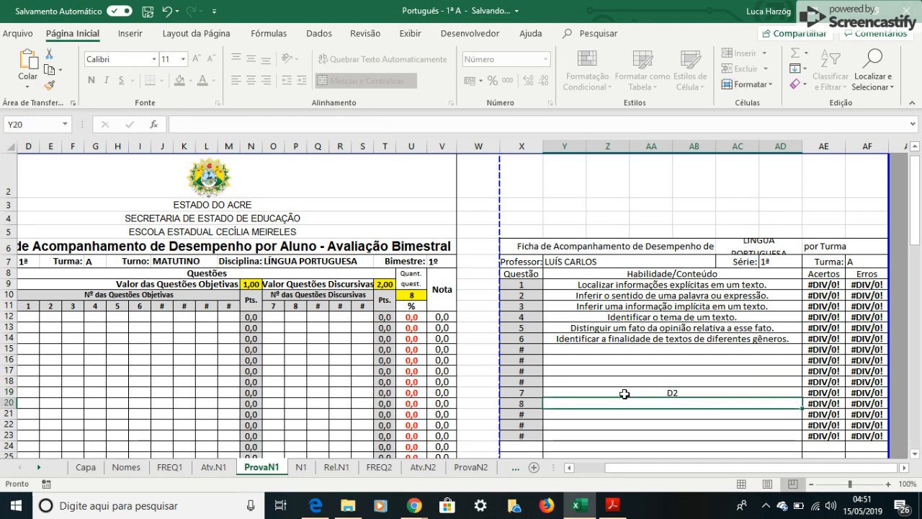
Step: Consult the descriptor list in the Acrobat Reader PDF and enter the code "D20" in Excel cell Y20 for question 8
left_click(612, 505)
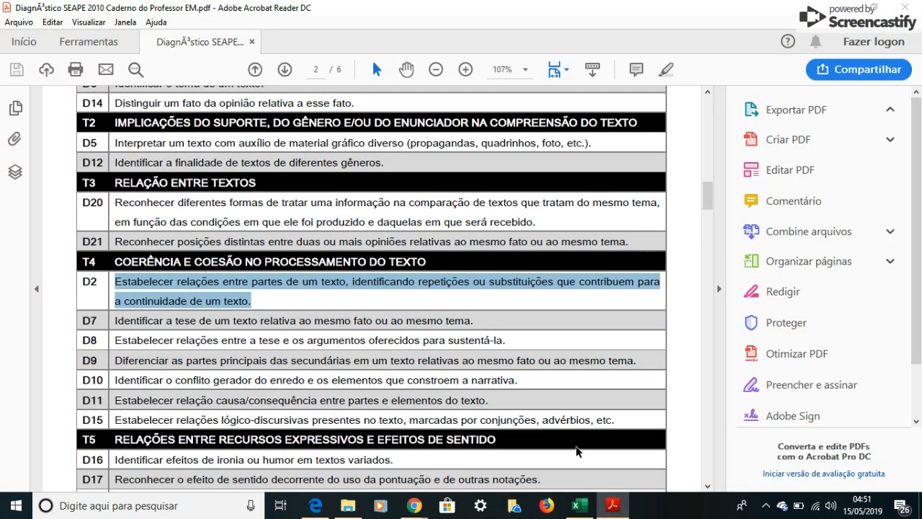
left_click(576, 505)
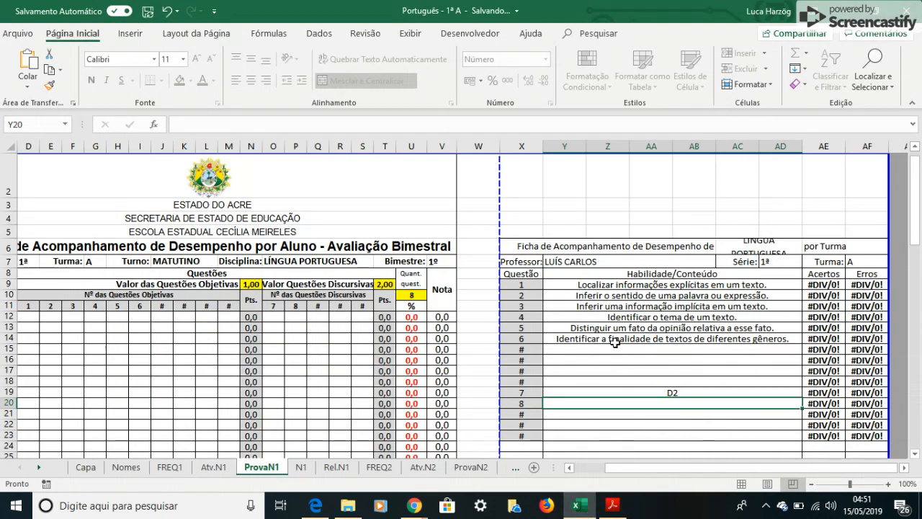
type("D")
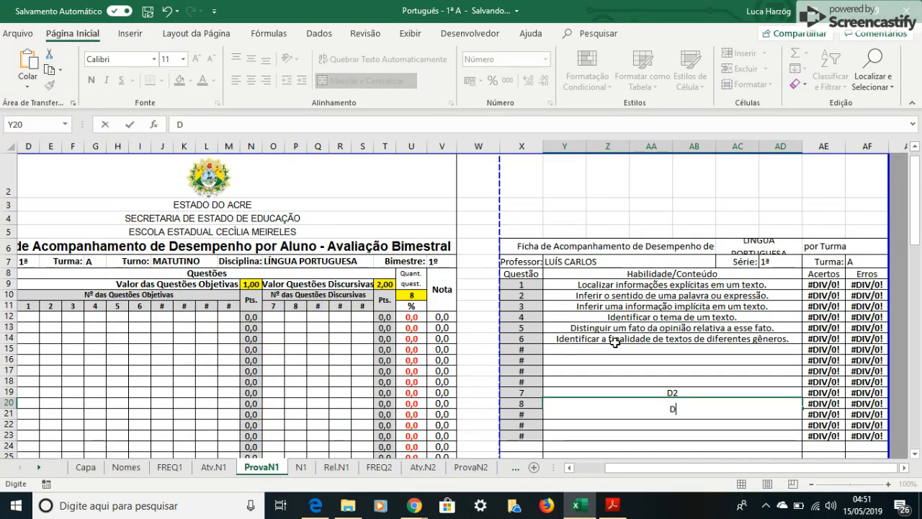
type("20")
left_click(700, 372)
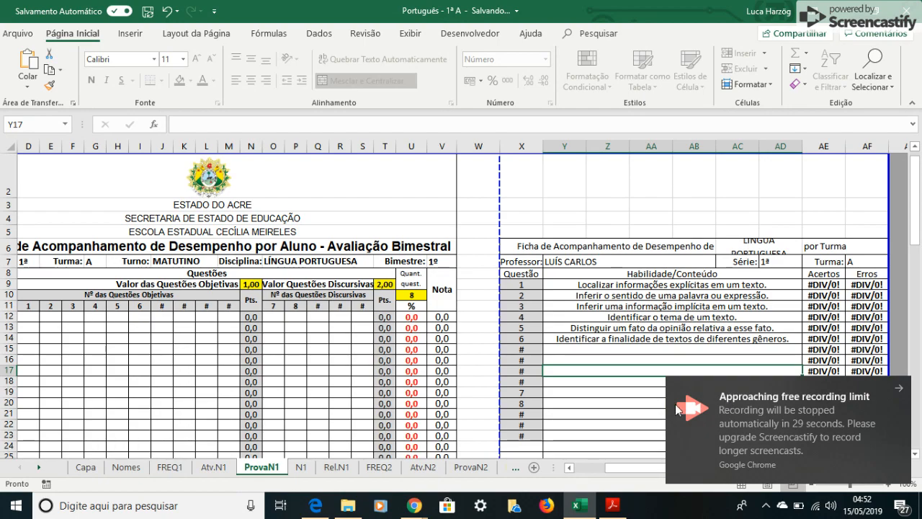
left_click(414, 506)
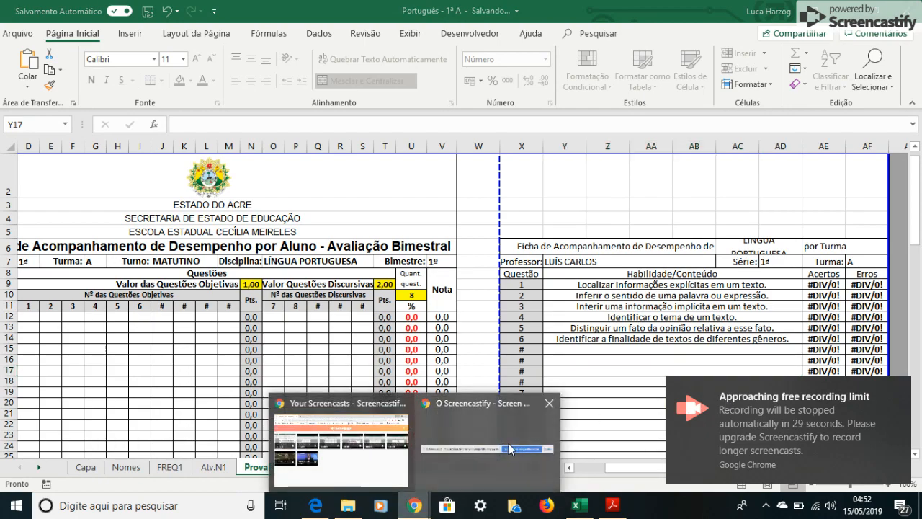